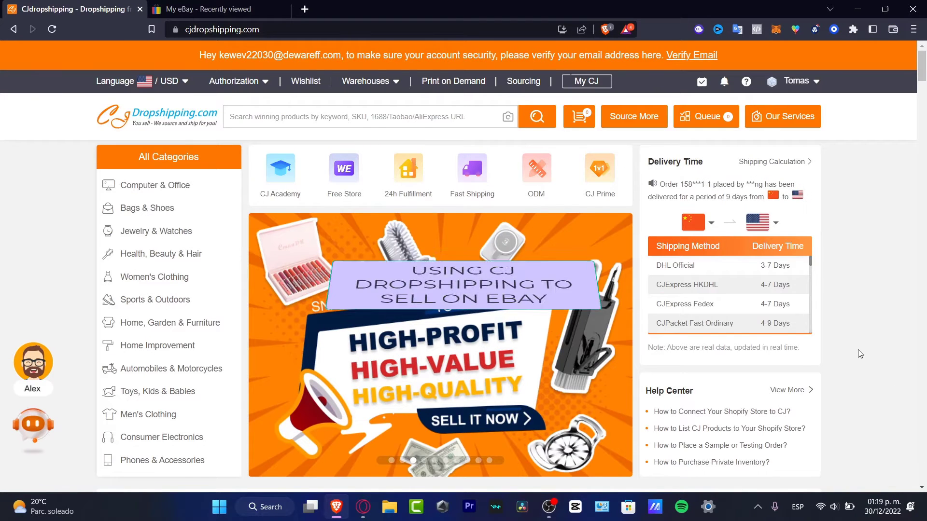
# Move from the CJdropshipping home page toward the My eBay Recently viewed tab.
pyautogui.moveTo(211, 215)
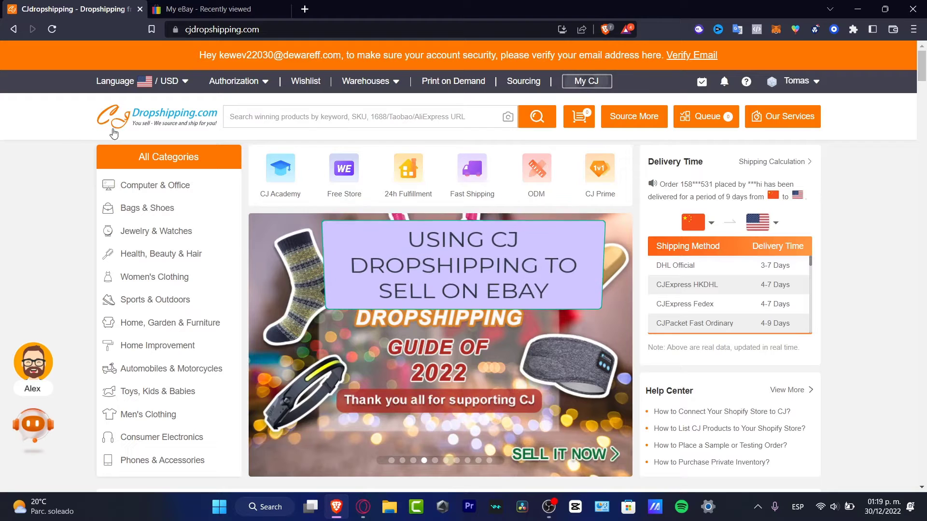
# Open My eBay Selling Overview for 8big58 from the eBay home page, then return to CJdropshipping.
pyautogui.click(185, 8)
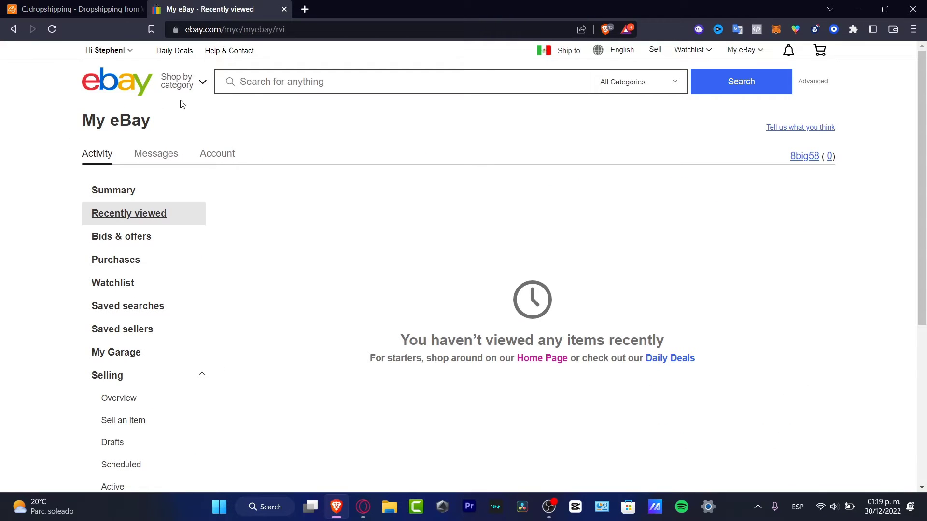
pyautogui.moveTo(137, 60)
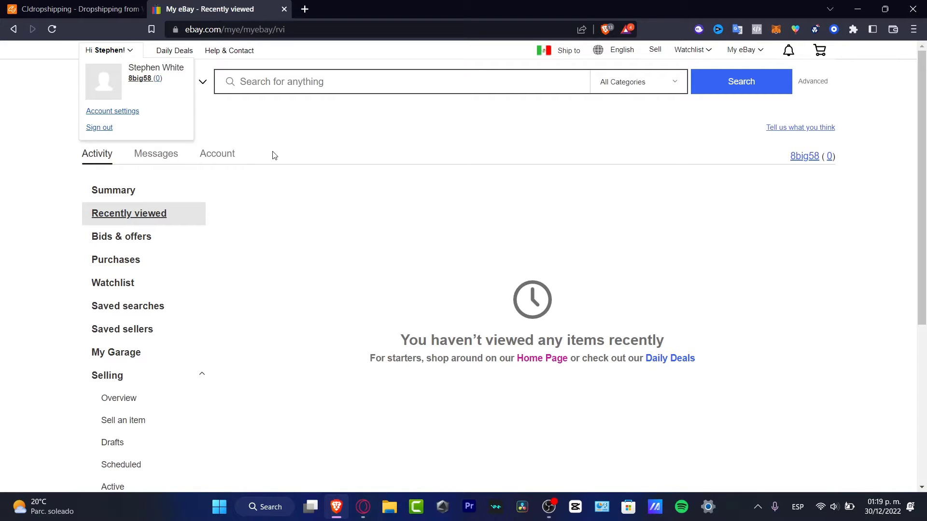
pyautogui.click(124, 93)
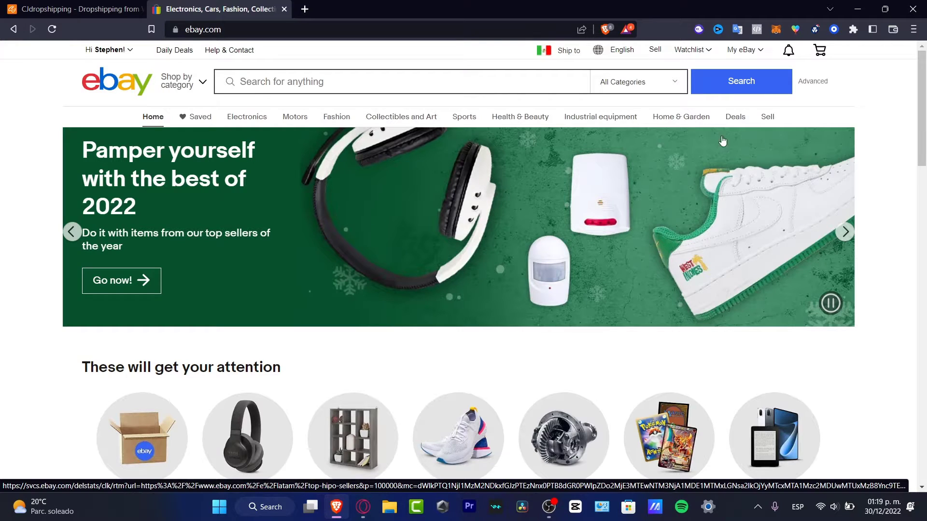
pyautogui.moveTo(742, 50)
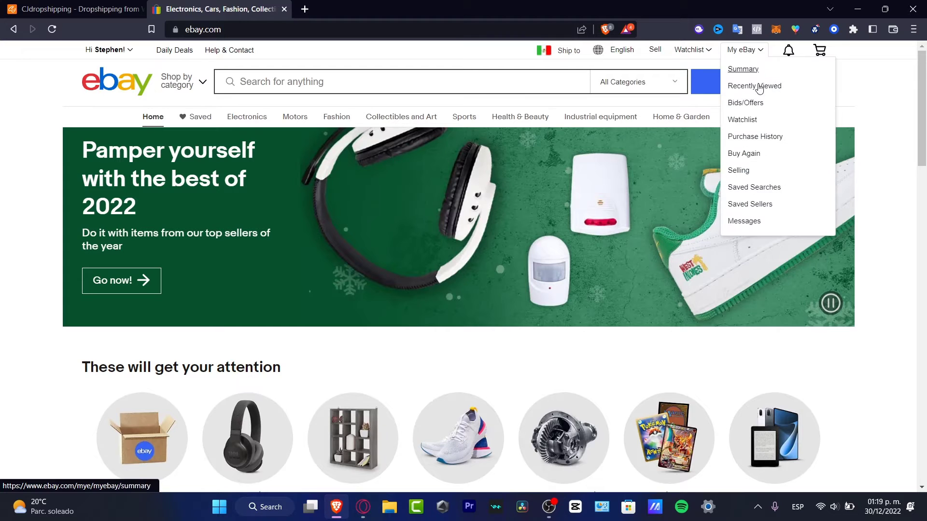
pyautogui.click(756, 174)
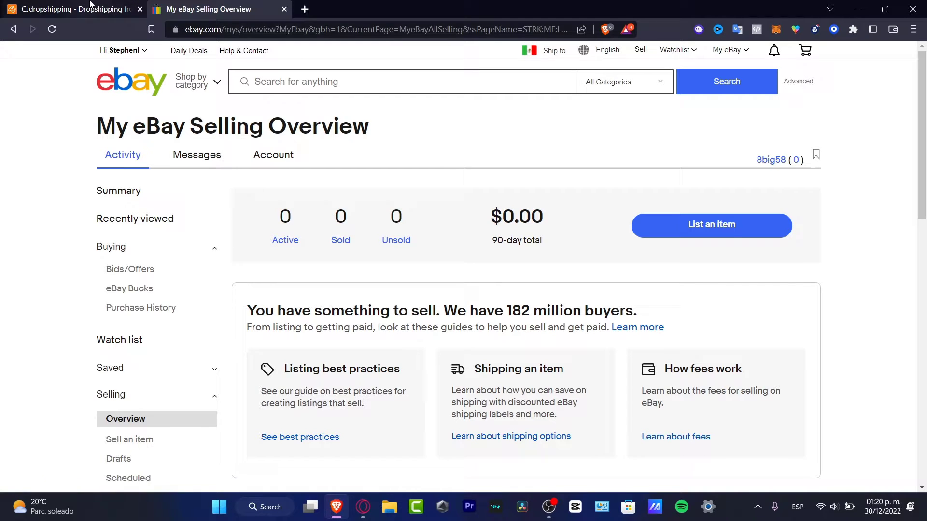
pyautogui.click(109, 14)
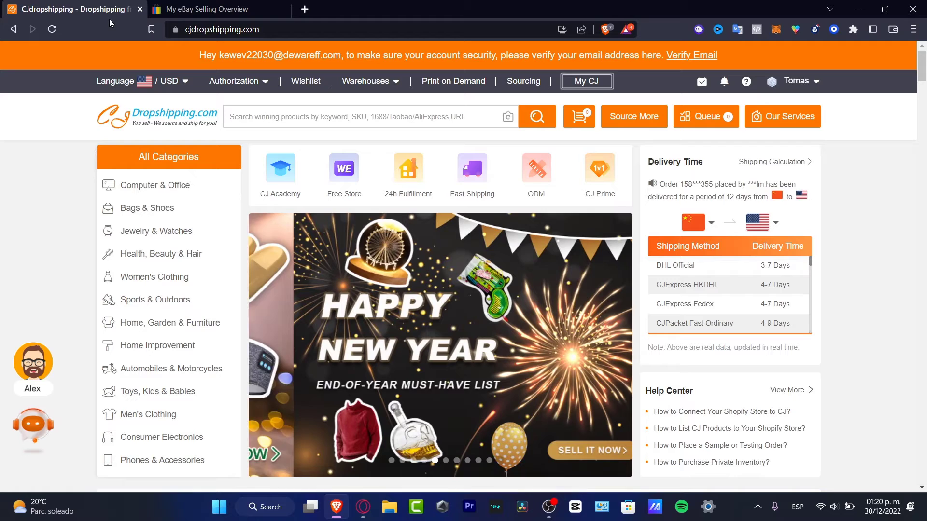
# Log out of the current CJ account and sign back in with a Google account.
pyautogui.moveTo(811, 81)
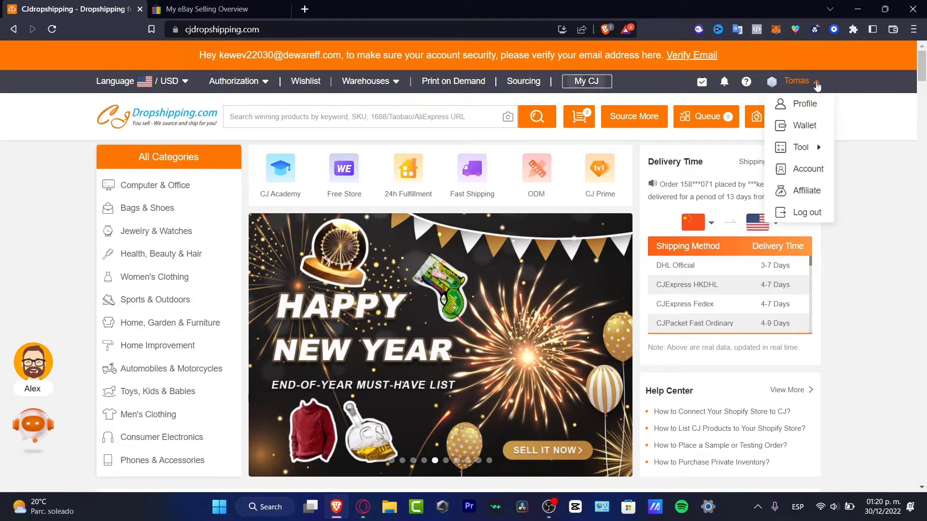
pyautogui.click(808, 218)
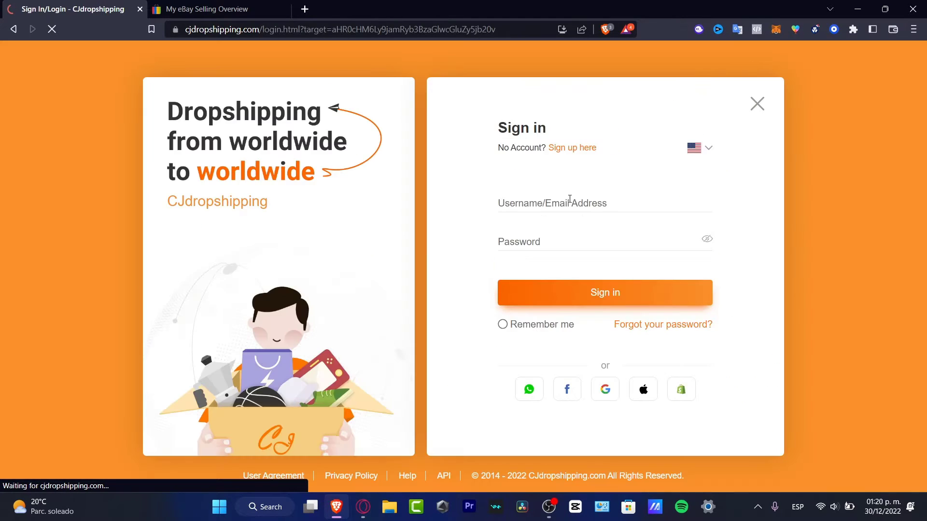
pyautogui.click(609, 390)
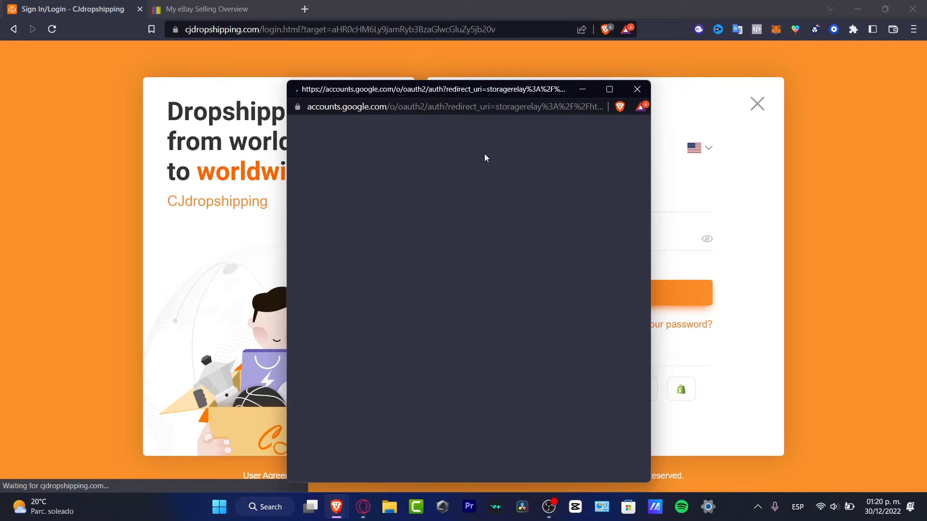
pyautogui.click(459, 260)
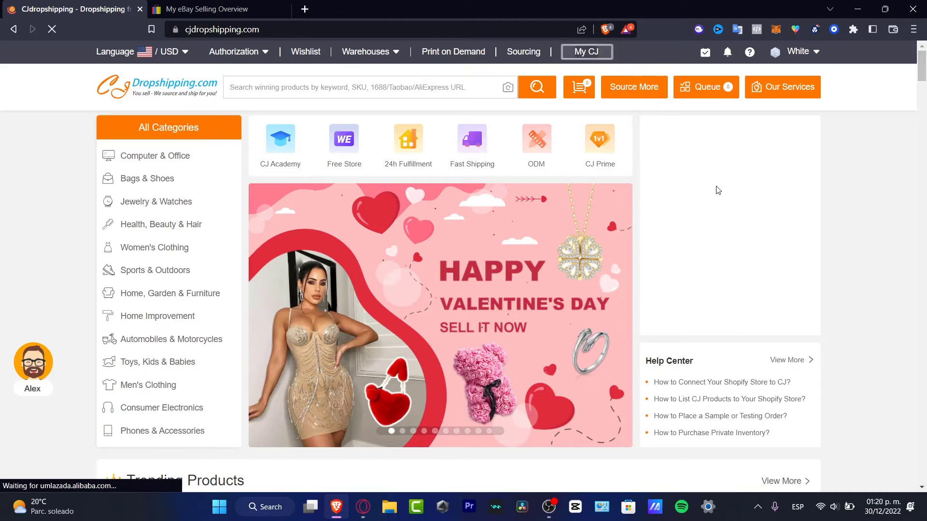
# Dismiss the notification prompt and bring up the Authorization store platform list.
pyautogui.click(342, 47)
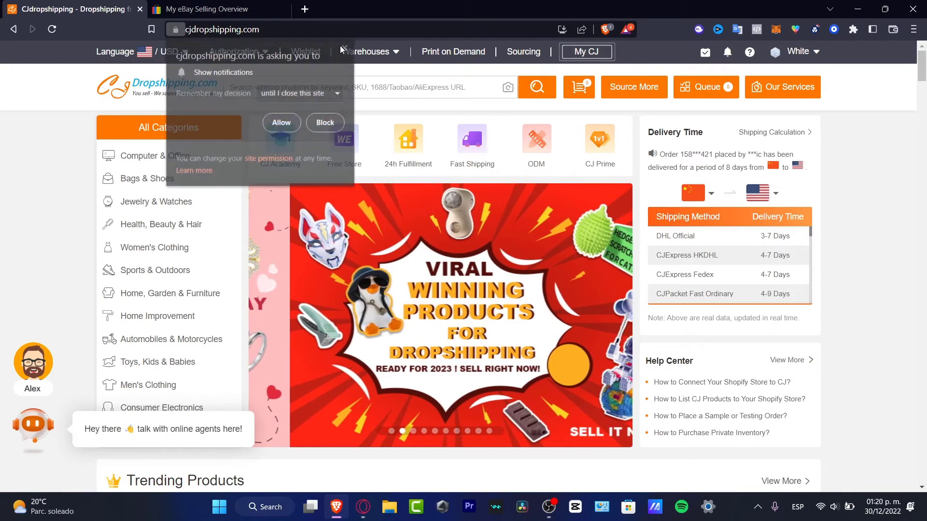
pyautogui.moveTo(799, 51)
pyautogui.moveTo(808, 121)
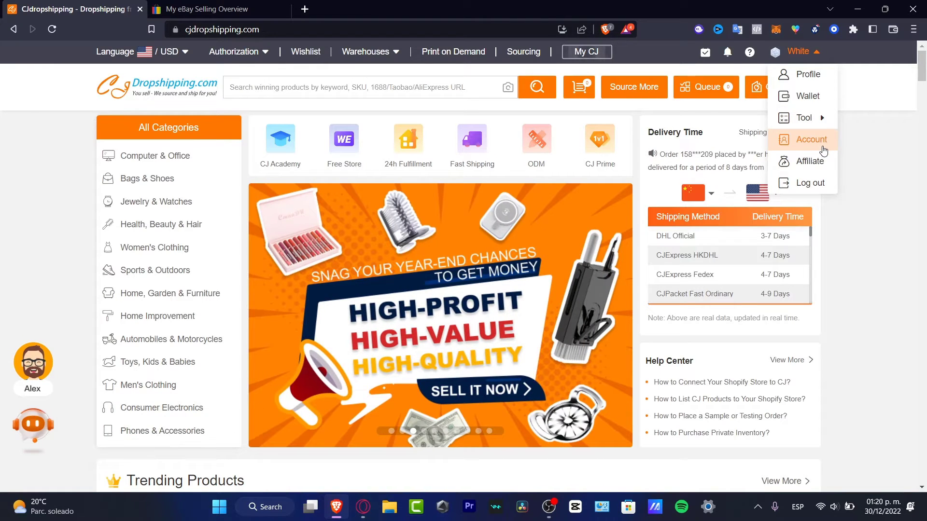
pyautogui.moveTo(262, 54)
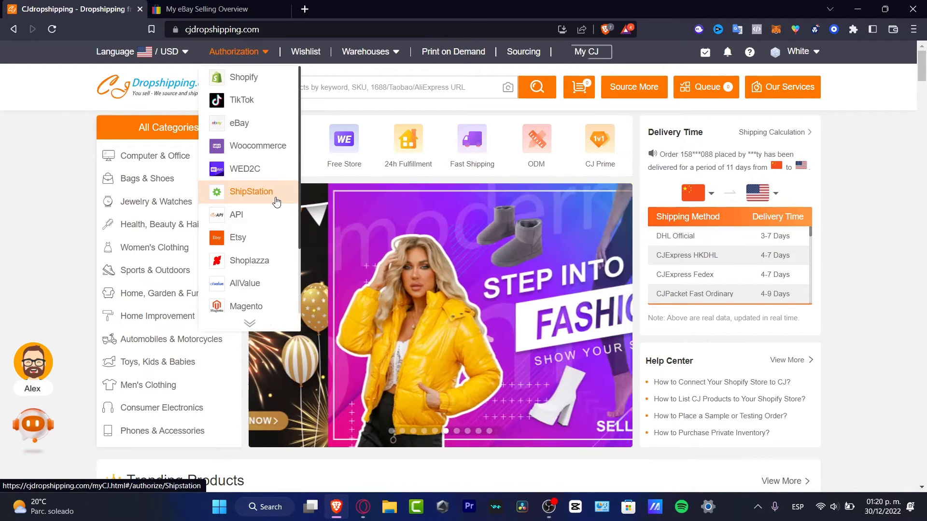
# Open eBay store authorization and check the Add Store form against the eBay store, then close it.
pyautogui.click(254, 129)
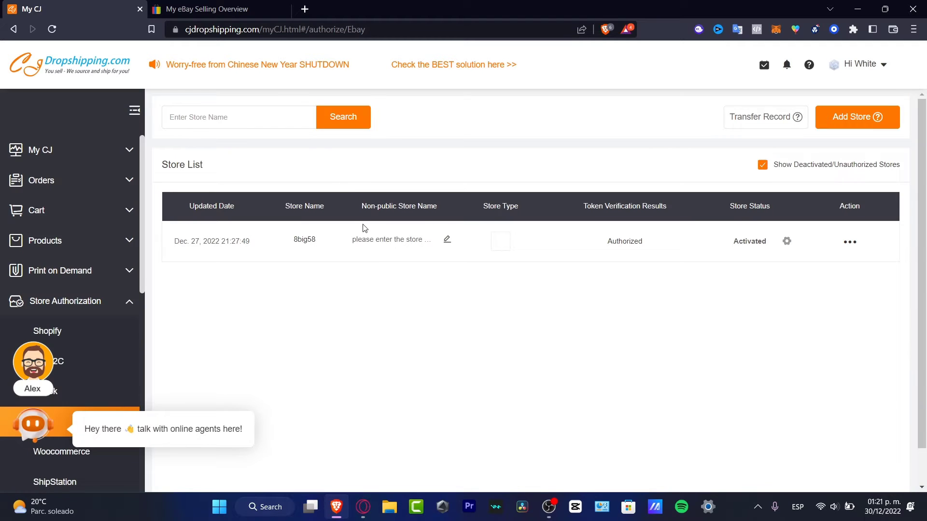
pyautogui.click(835, 119)
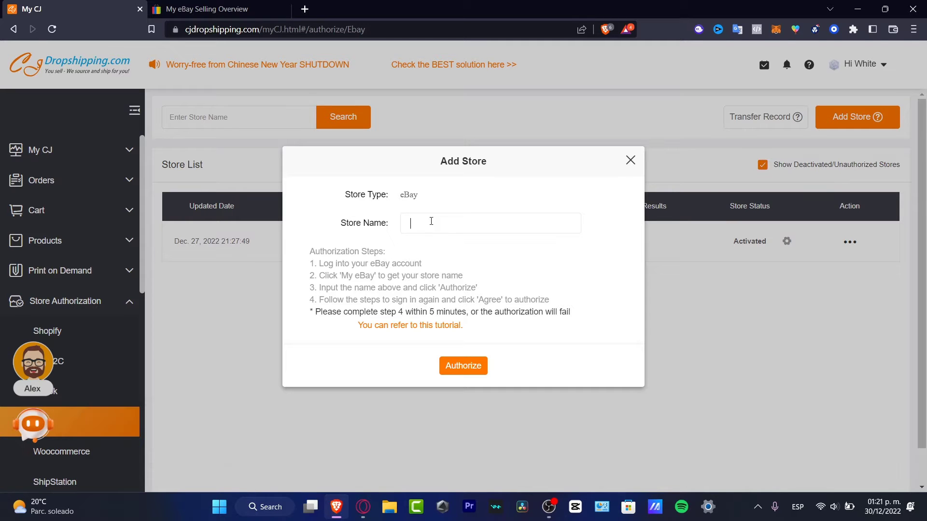
pyautogui.click(235, 11)
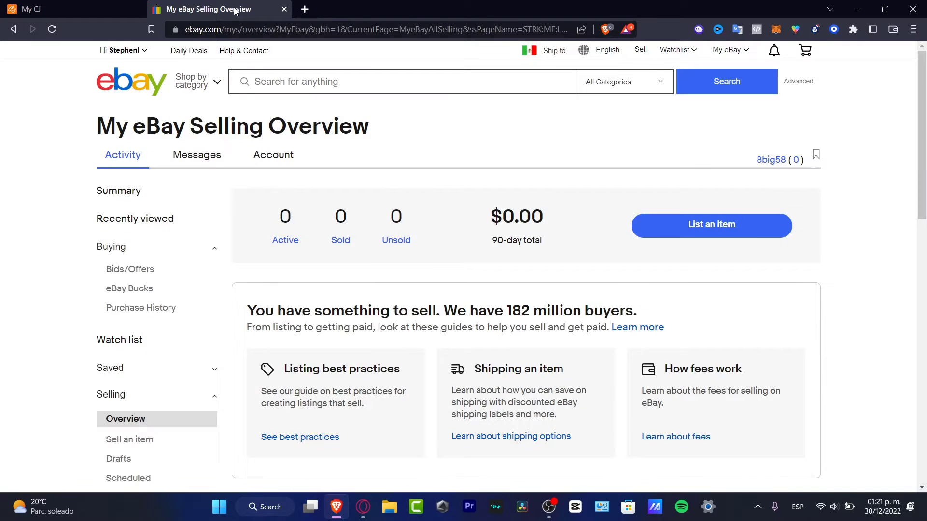
pyautogui.moveTo(739, 52)
pyautogui.click(123, 9)
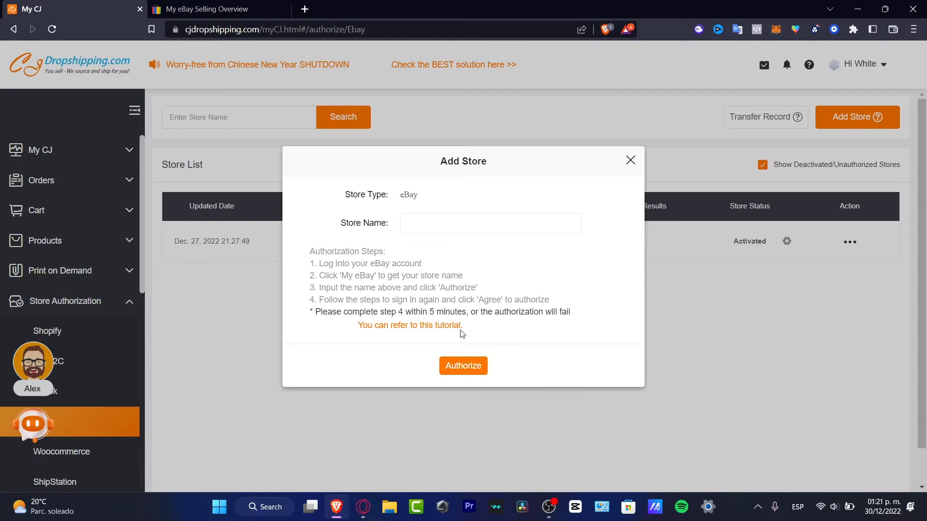
pyautogui.moveTo(382, 307); pyautogui.dragTo(554, 327)
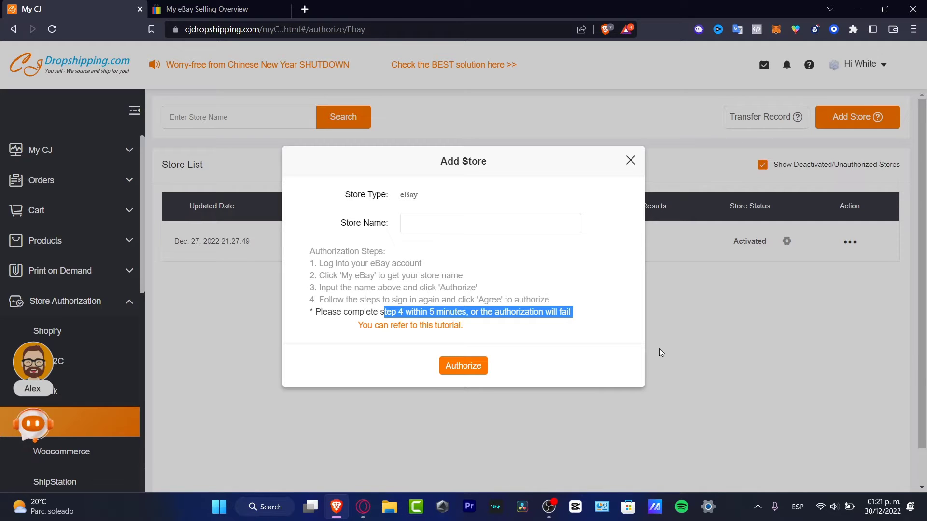
pyautogui.click(630, 160)
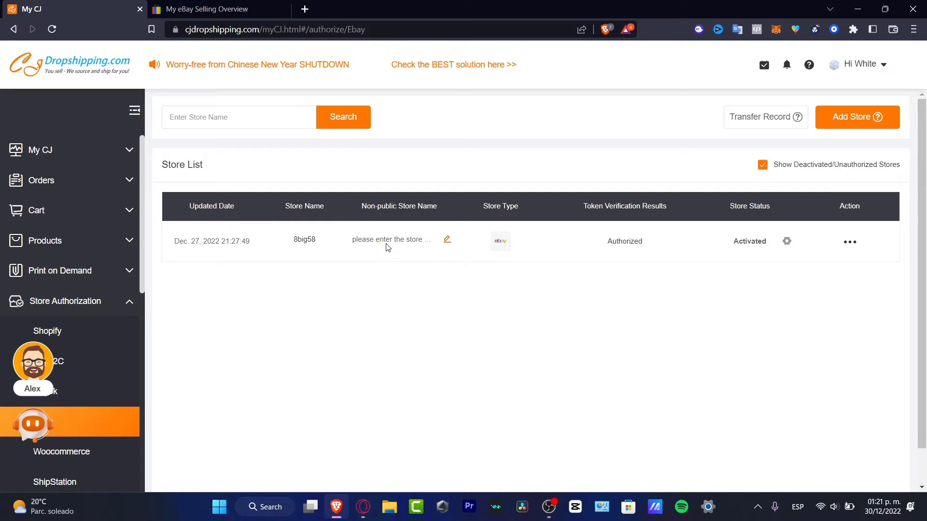
# Set the authorized store's non-public name to 'whitestar store' and save it.
pyautogui.click(447, 241)
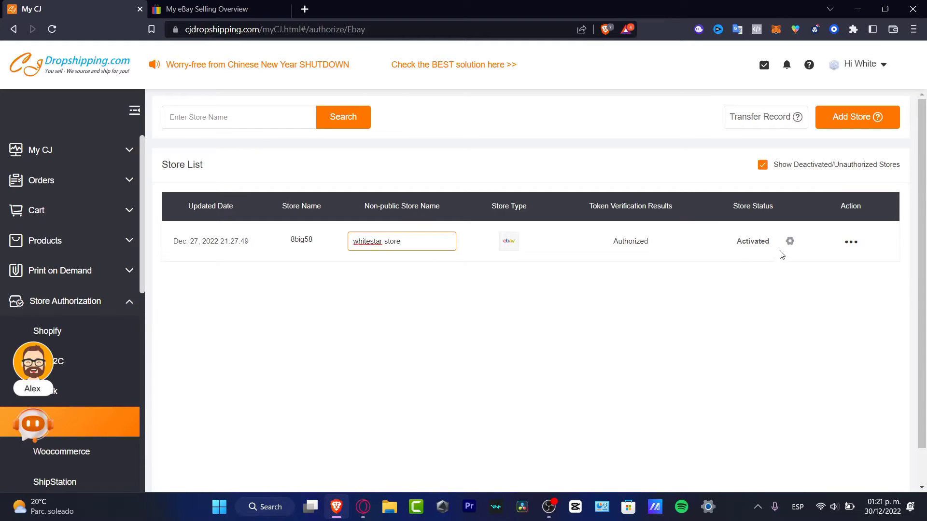
pyautogui.click(844, 243)
pyautogui.doubleClick(846, 242)
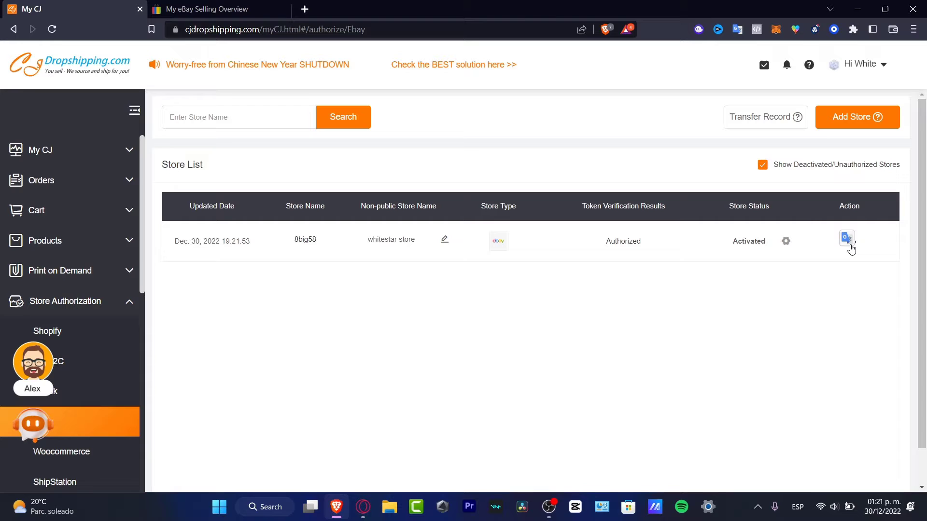
# Close the translation popup and open eBay's List an item selling page.
pyautogui.click(593, 356)
pyautogui.click(255, 5)
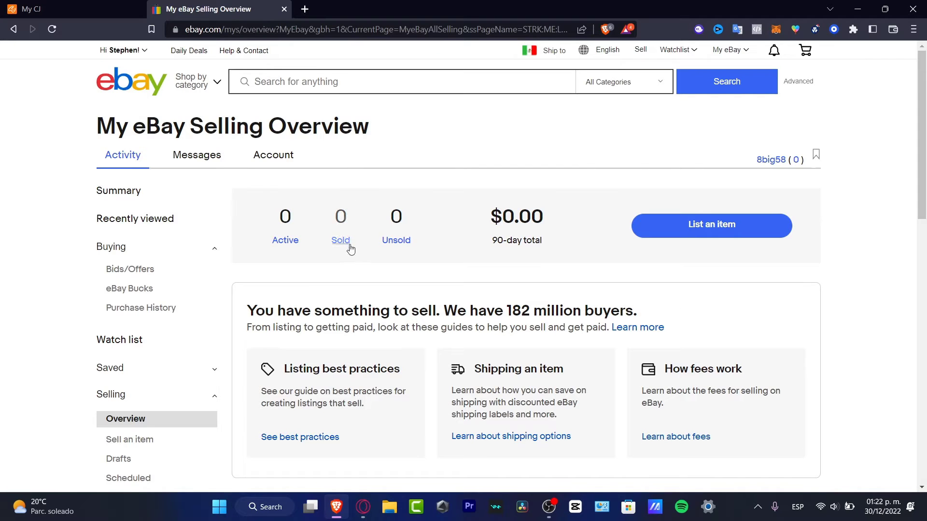
pyautogui.scroll(-3, 312, 202)
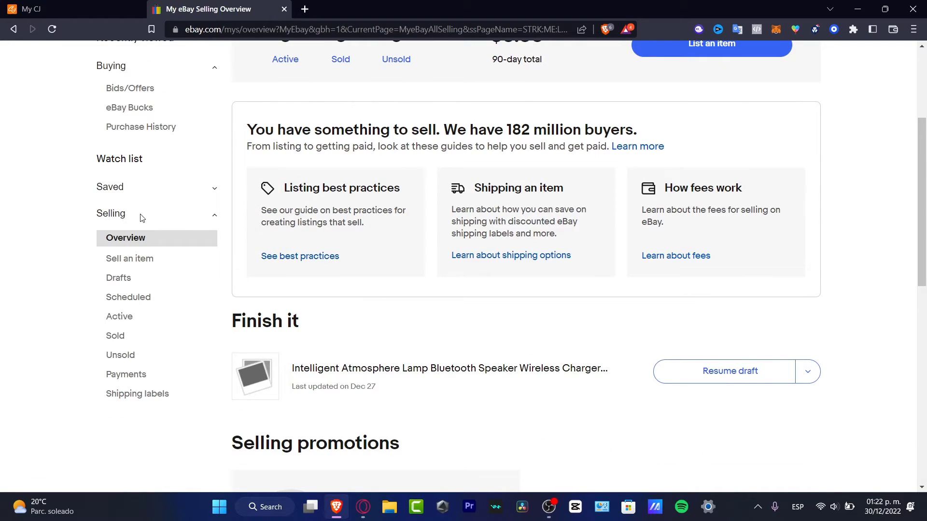
pyautogui.scroll(-6, 403, 271)
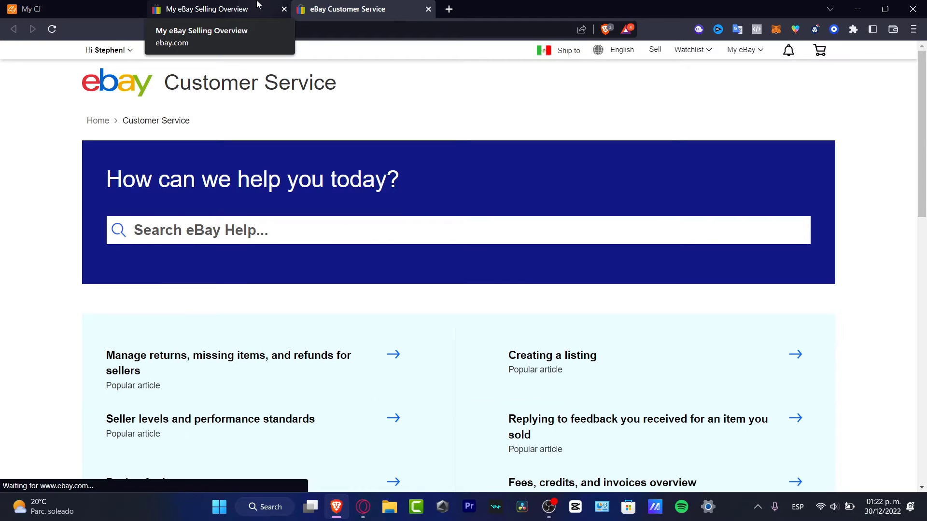
pyautogui.scroll(-10, 476, 188)
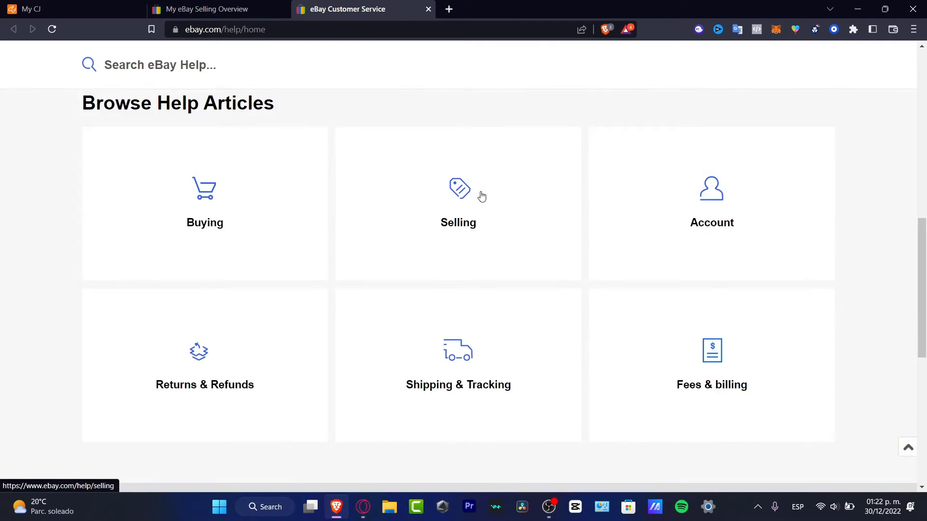
pyautogui.scroll(-8, 480, 196)
pyautogui.click(208, 8)
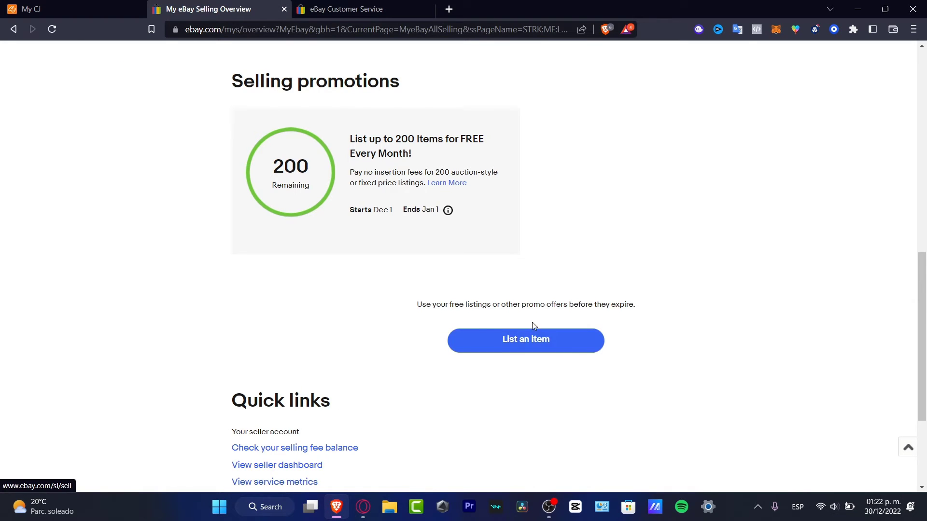
pyautogui.scroll(-3, 497, 341)
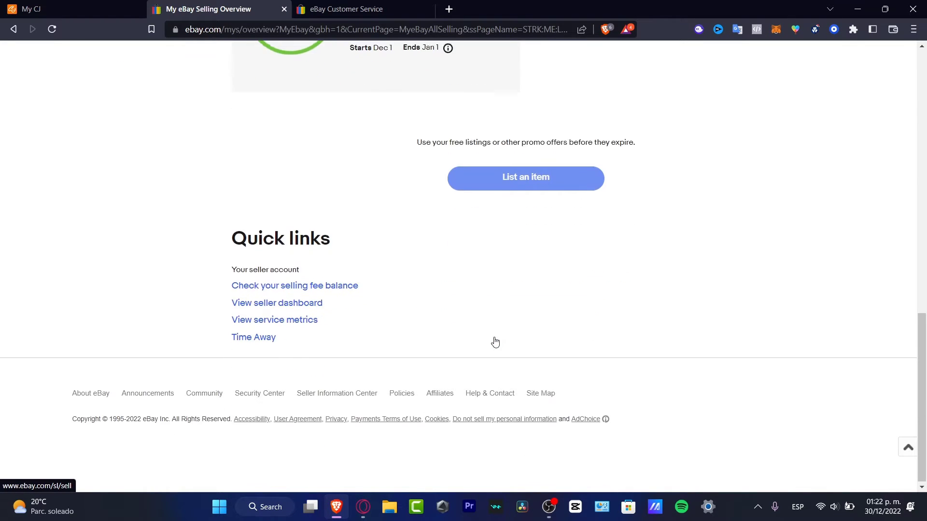
pyautogui.click(537, 188)
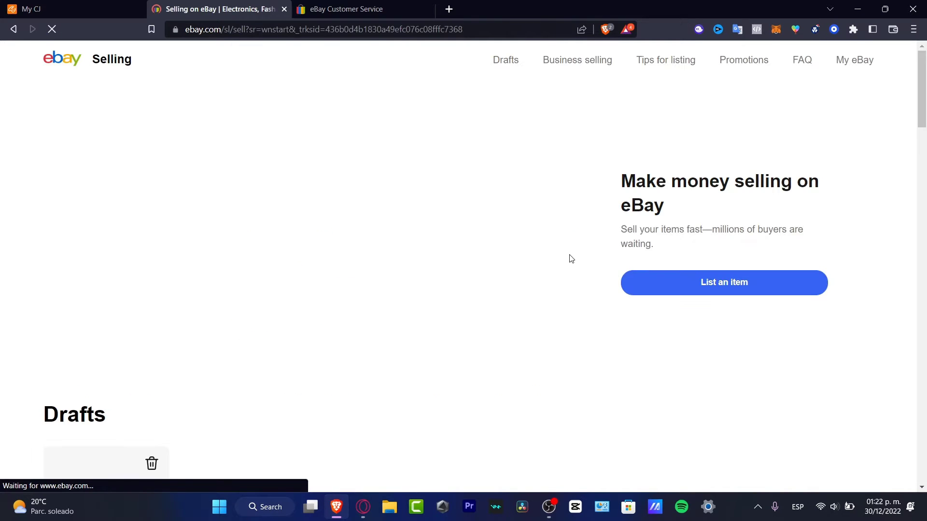
# Start a new eBay listing on the Start your listing page, then return to the CJ store list.
pyautogui.click(100, 7)
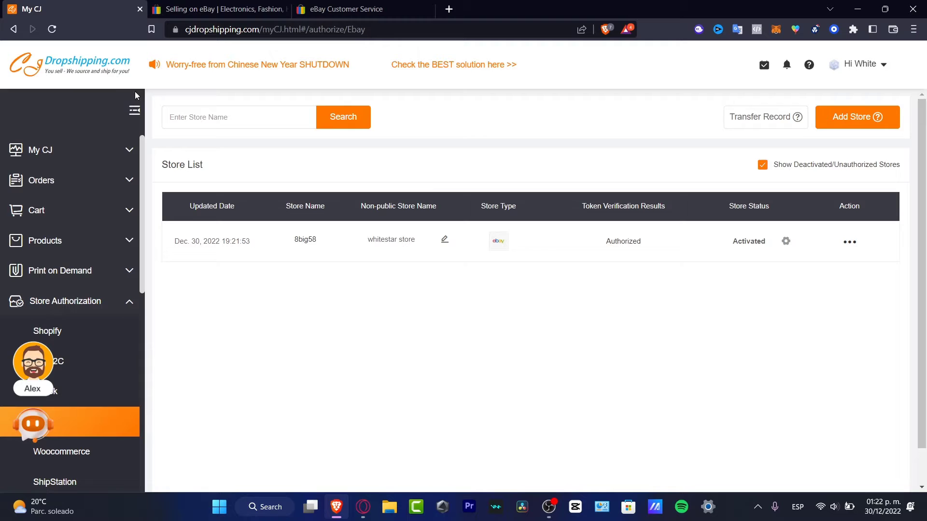
pyautogui.click(220, 9)
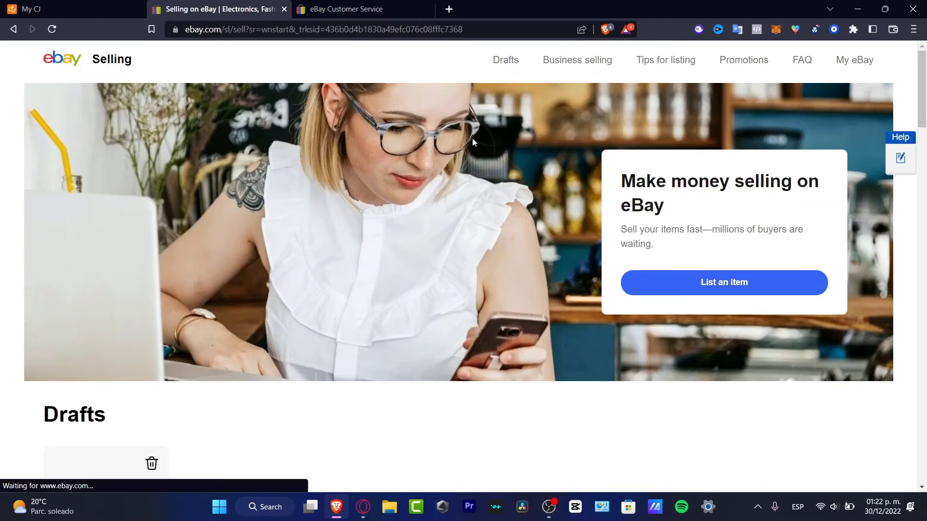
pyautogui.click(689, 281)
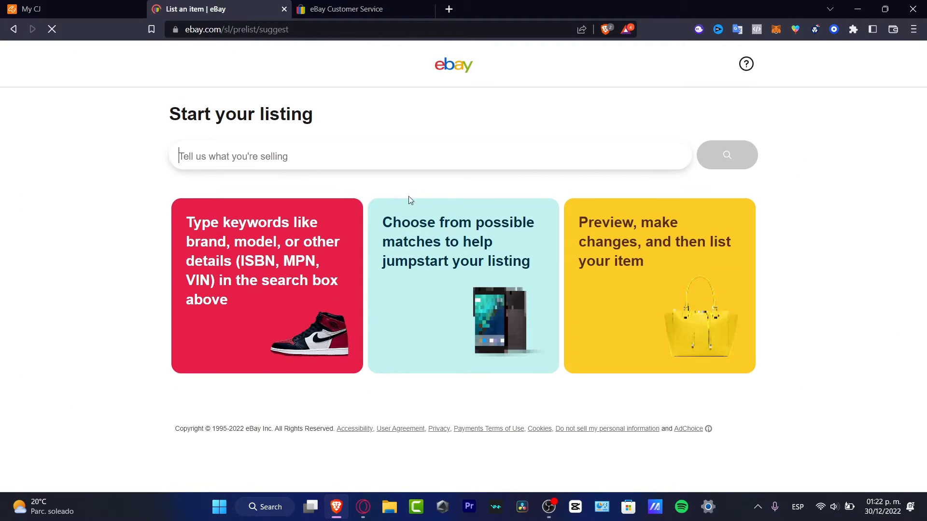
pyautogui.click(103, 10)
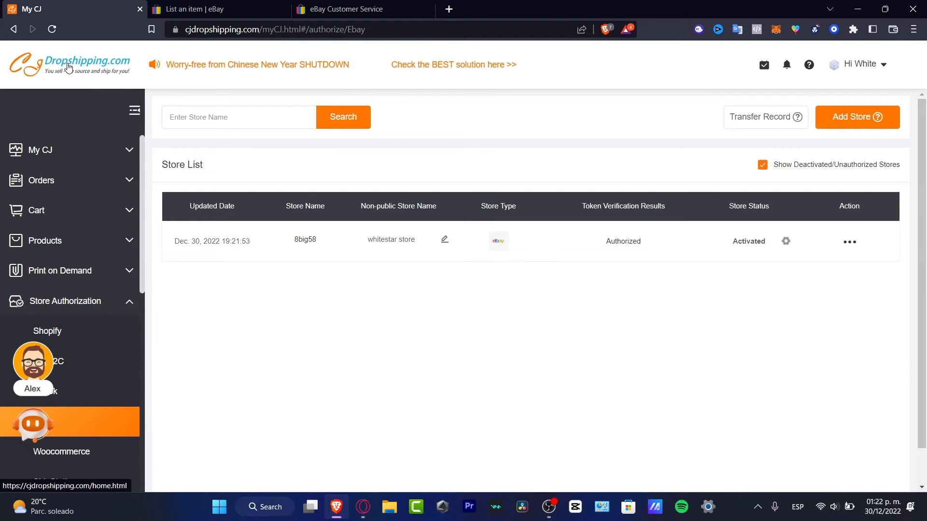
# List the Intelligent Atmosphere Lamp from the CJ home page's Trending Products.
pyautogui.click(48, 67)
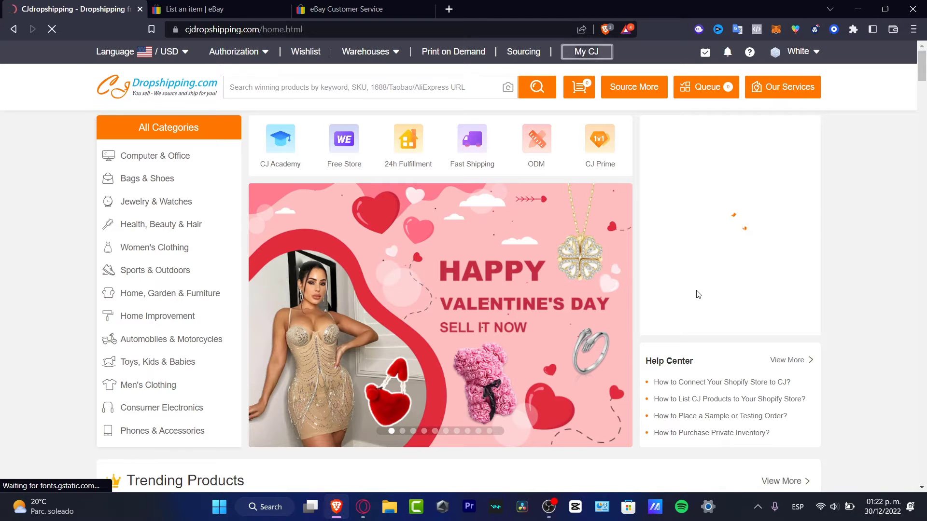
pyautogui.scroll(-6, 614, 236)
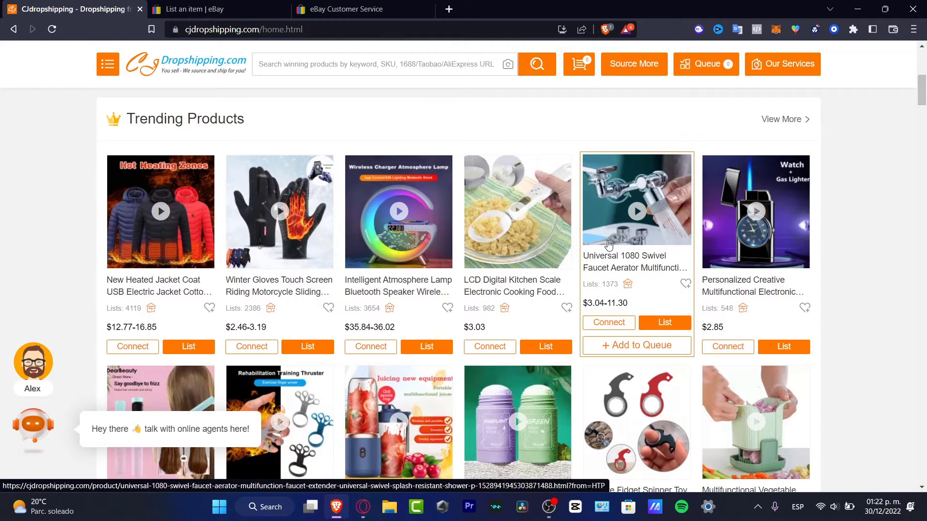
pyautogui.scroll(-4, 732, 280)
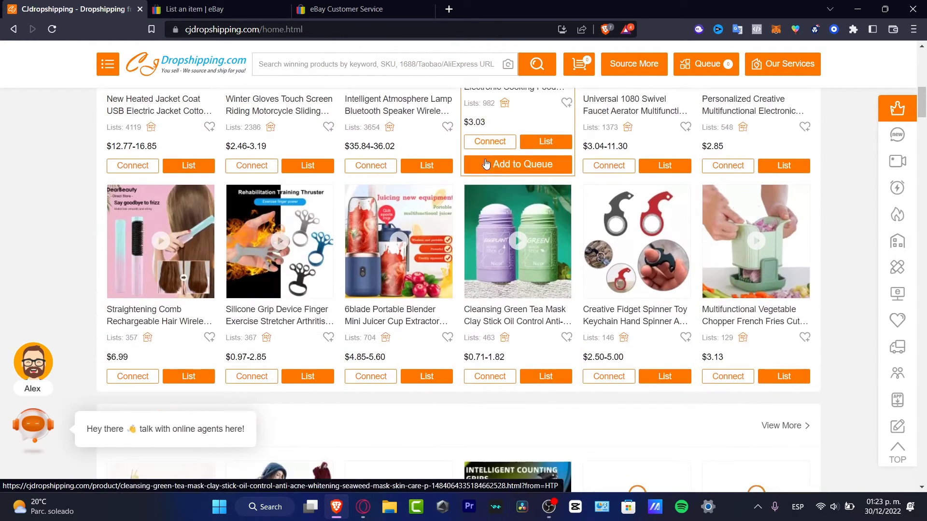
pyautogui.scroll(4, 421, 221)
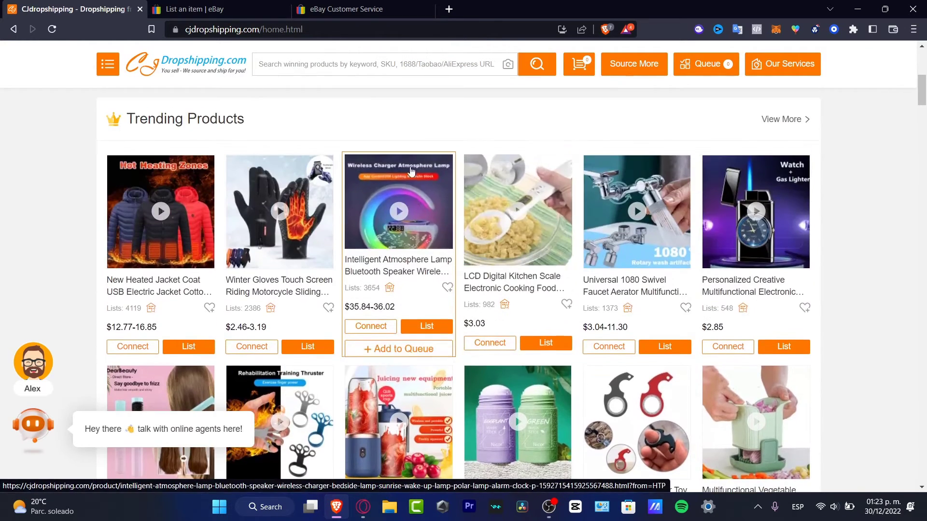
pyautogui.click(427, 322)
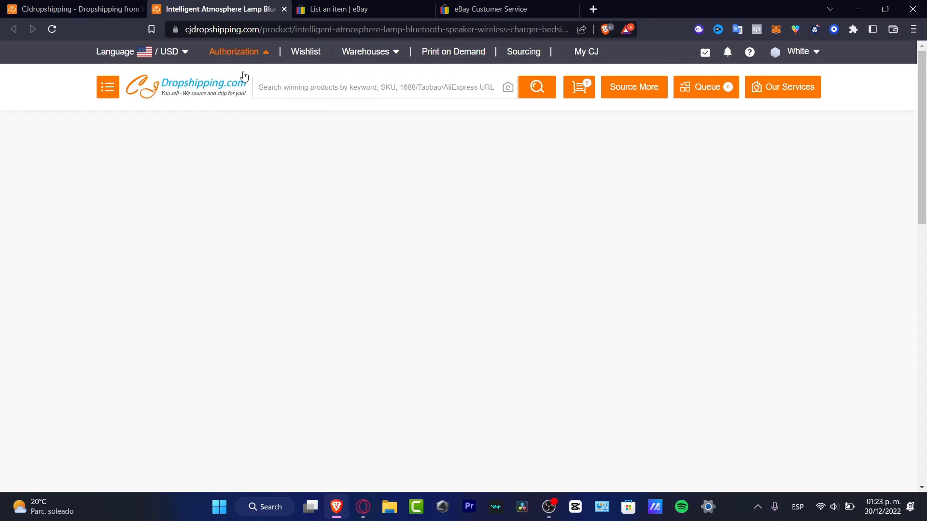
# Change the lamp listing's eBay site for store 8big58 from US to Spain, with prices in EUR.
pyautogui.scroll(-4, 606, 252)
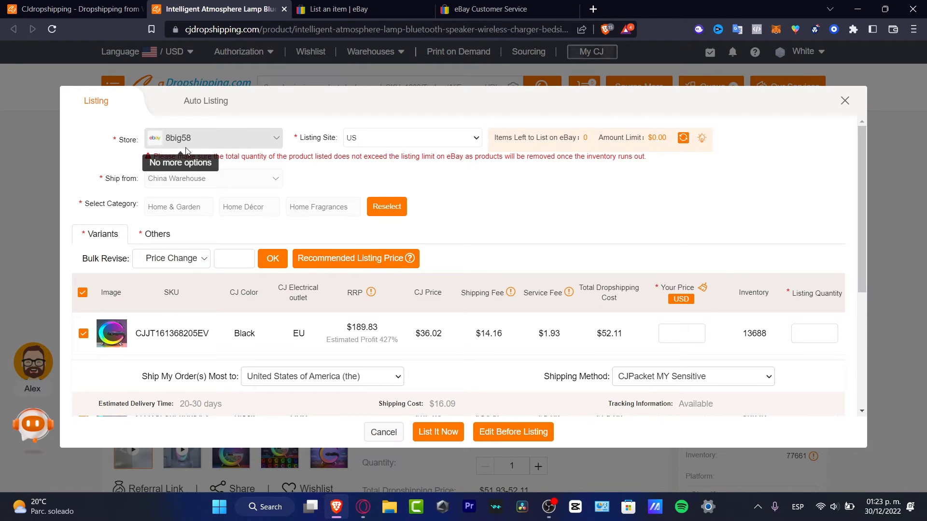
pyautogui.click(365, 138)
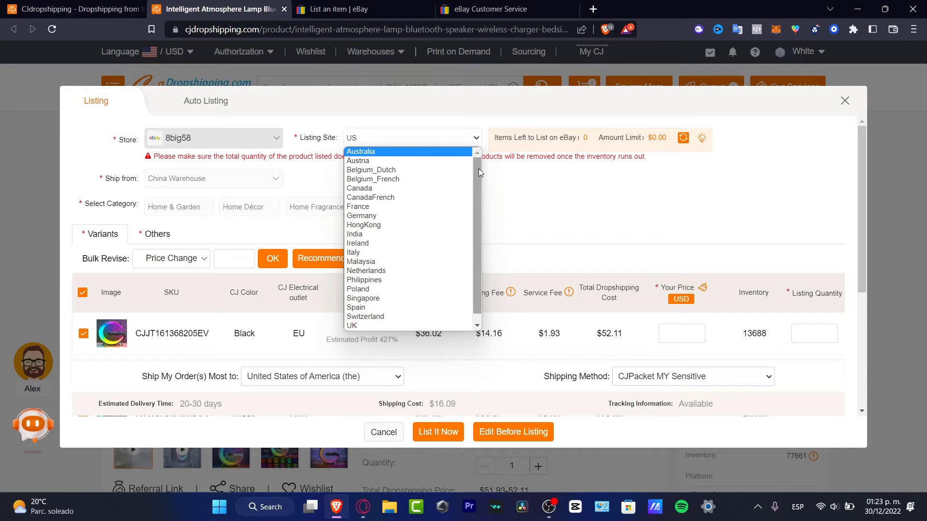
pyautogui.scroll(-1, 479, 169)
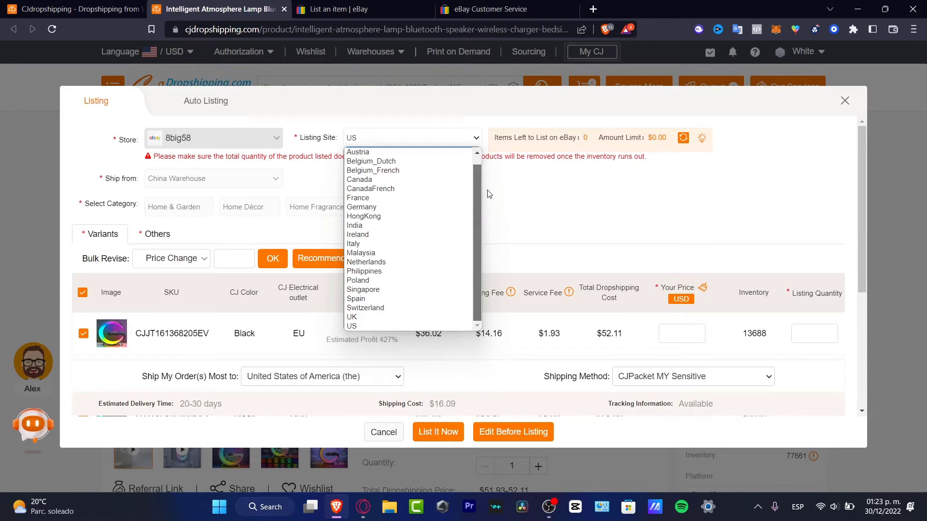
pyautogui.click(354, 243)
pyautogui.click(407, 138)
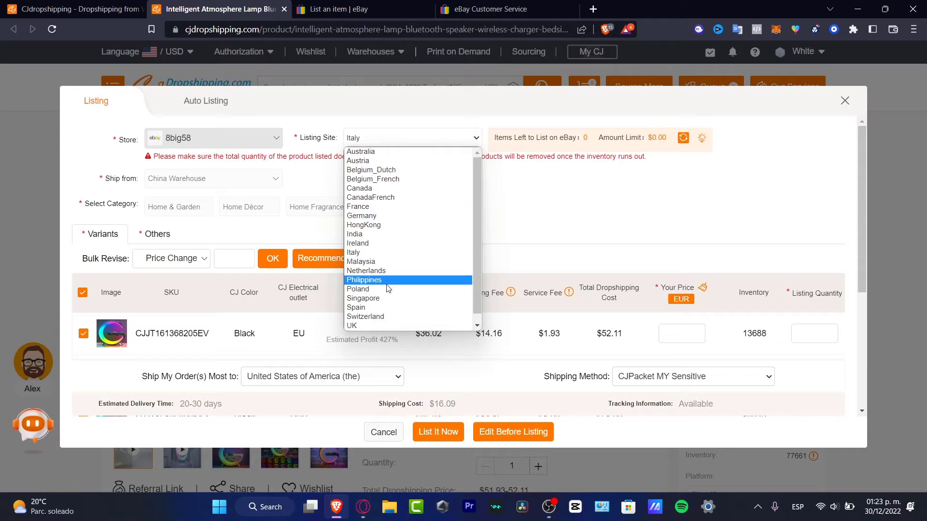
pyautogui.click(381, 307)
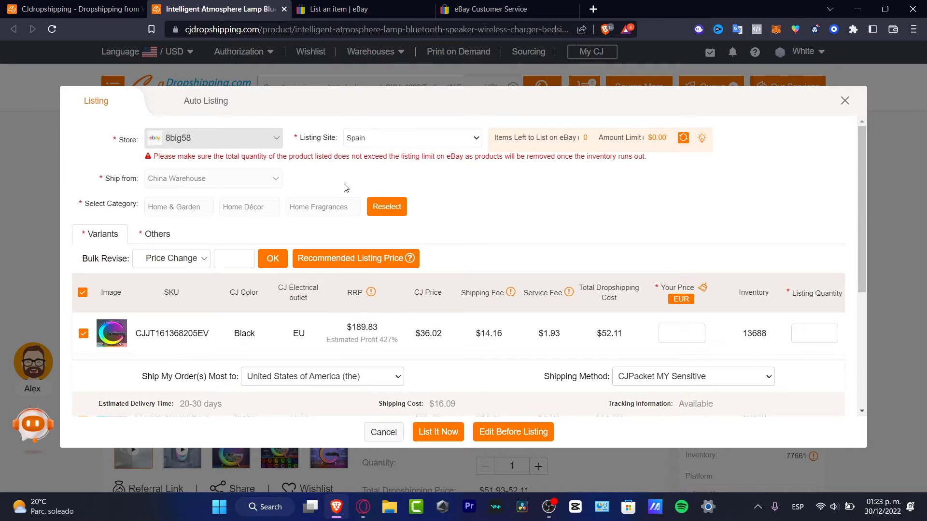
# Review the listing form's items-left and amount-limit quota figures.
pyautogui.moveTo(498, 138); pyautogui.dragTo(666, 138)
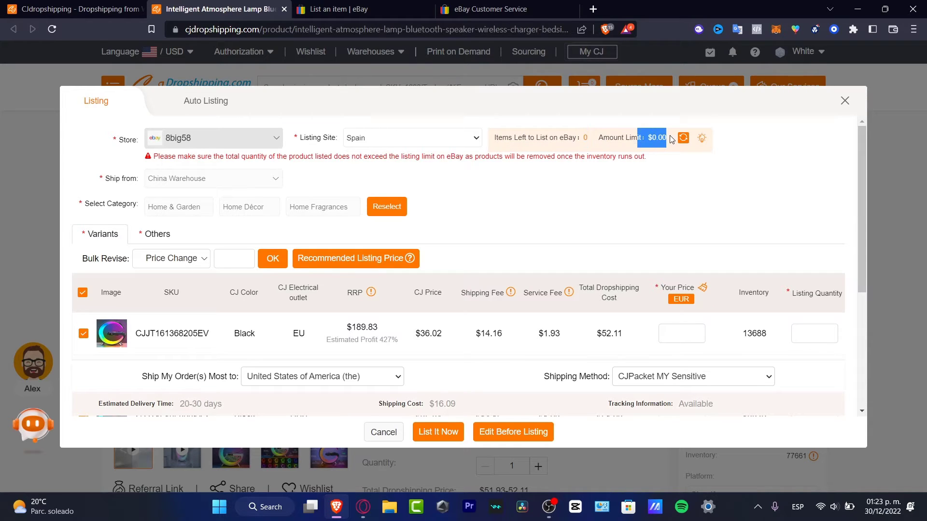
pyautogui.click(702, 144)
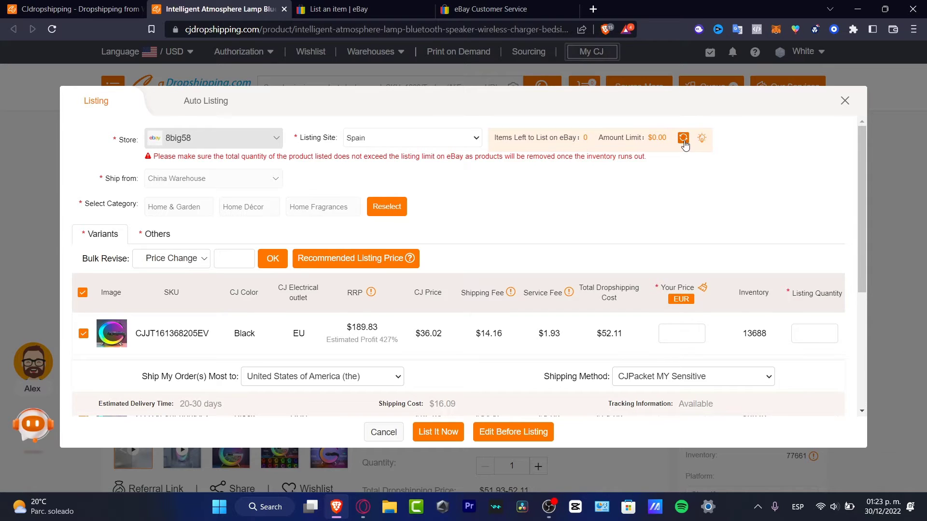
pyautogui.doubleClick(682, 139)
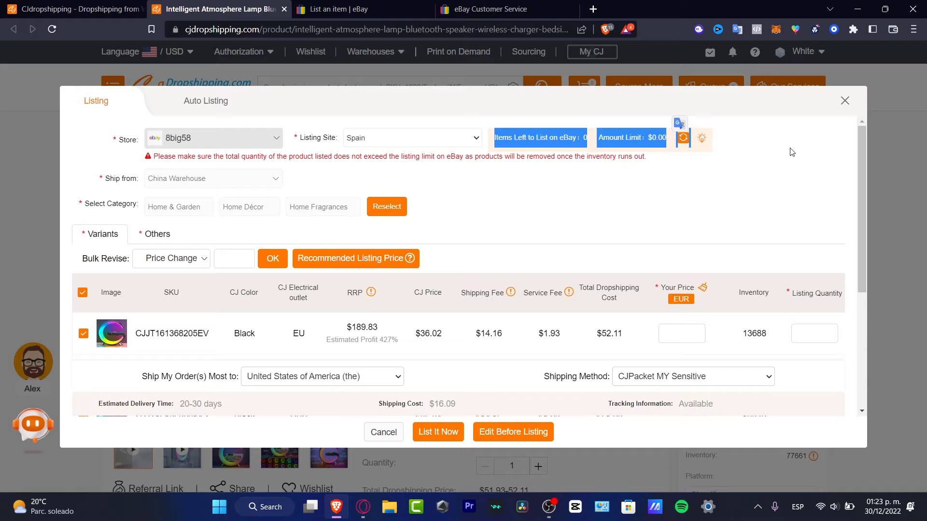
pyautogui.click(582, 140)
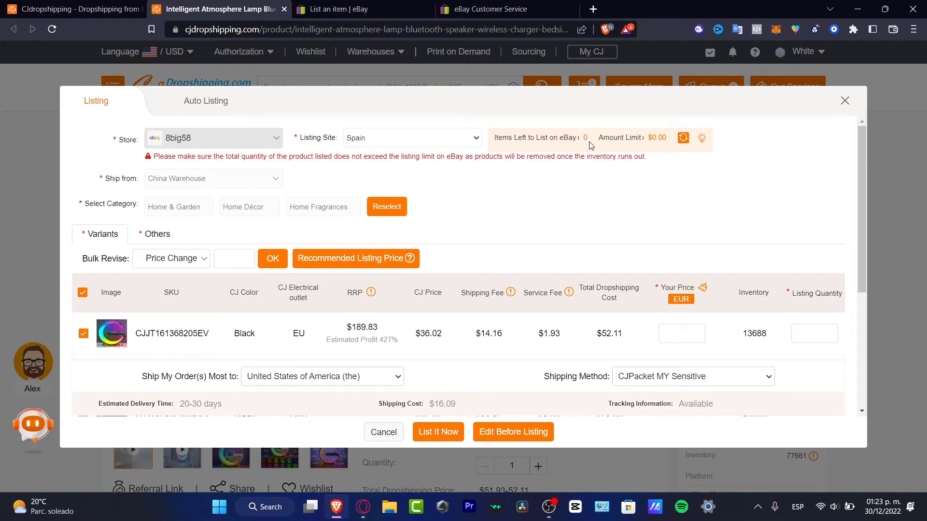
pyautogui.scroll(-3, 583, 188)
pyautogui.scroll(-1, 581, 204)
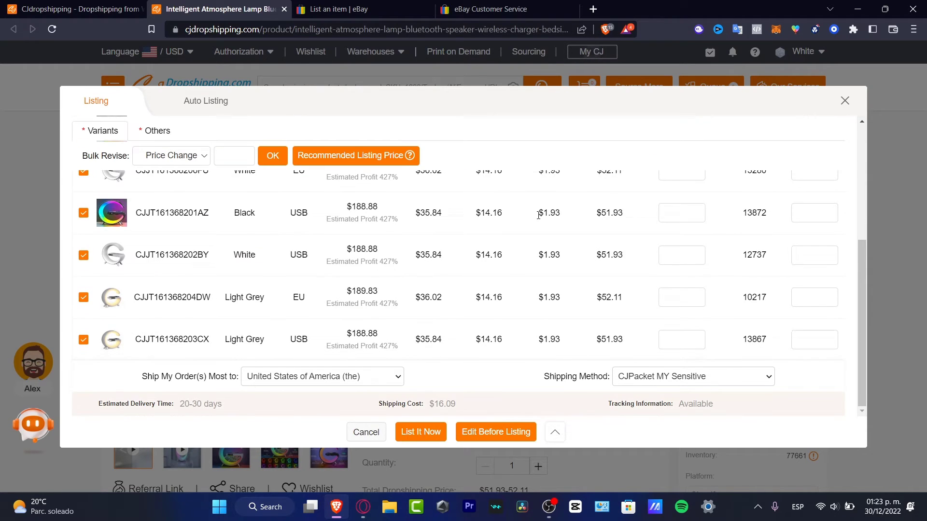
pyautogui.scroll(4, 270, 292)
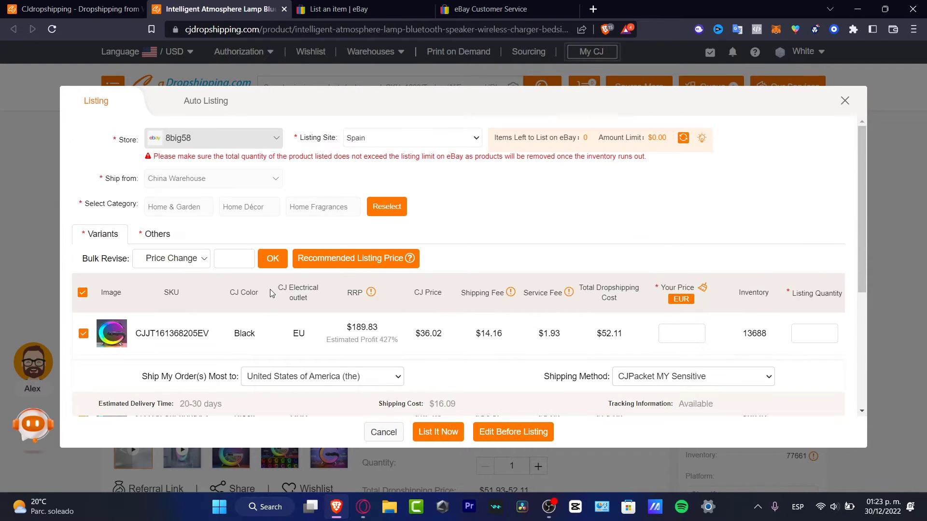
# Apply recommended prices (193.17 EUR EU plug, 192.28 USB) and select only the Black EU variant.
pyautogui.click(84, 294)
pyautogui.click(325, 250)
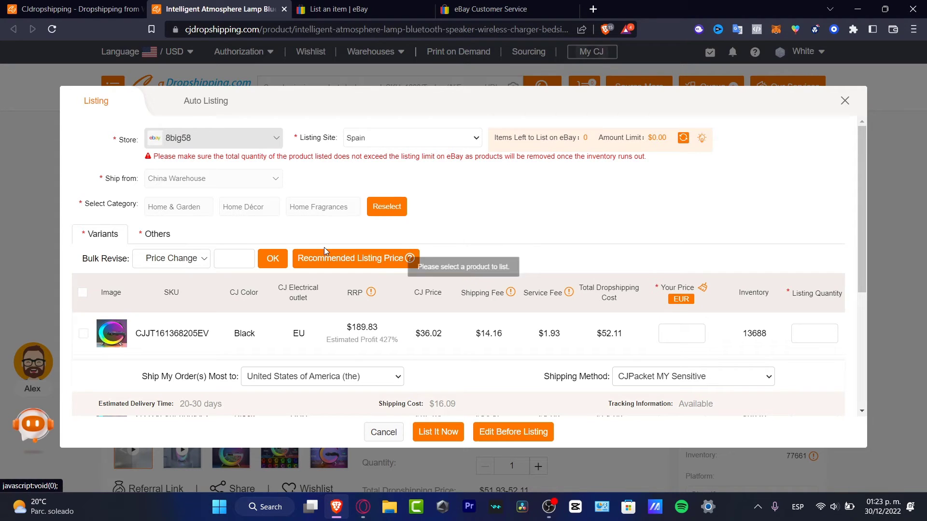
pyautogui.click(326, 256)
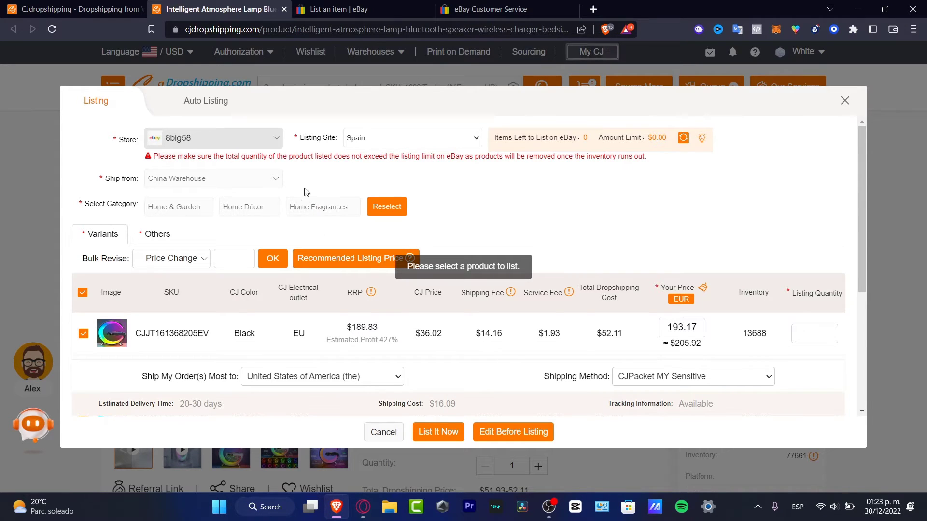
pyautogui.scroll(-5, 236, 256)
pyautogui.scroll(5, 203, 258)
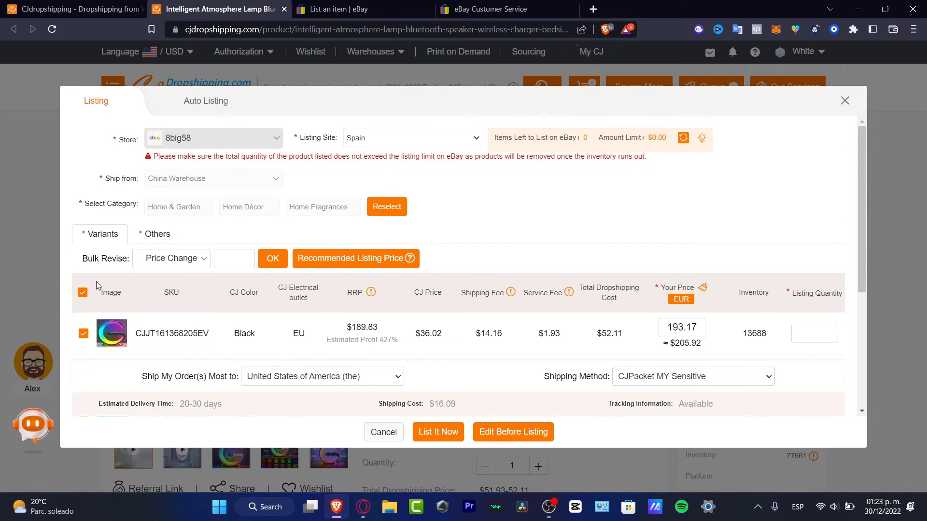
pyautogui.click(82, 293)
pyautogui.scroll(-5, 92, 304)
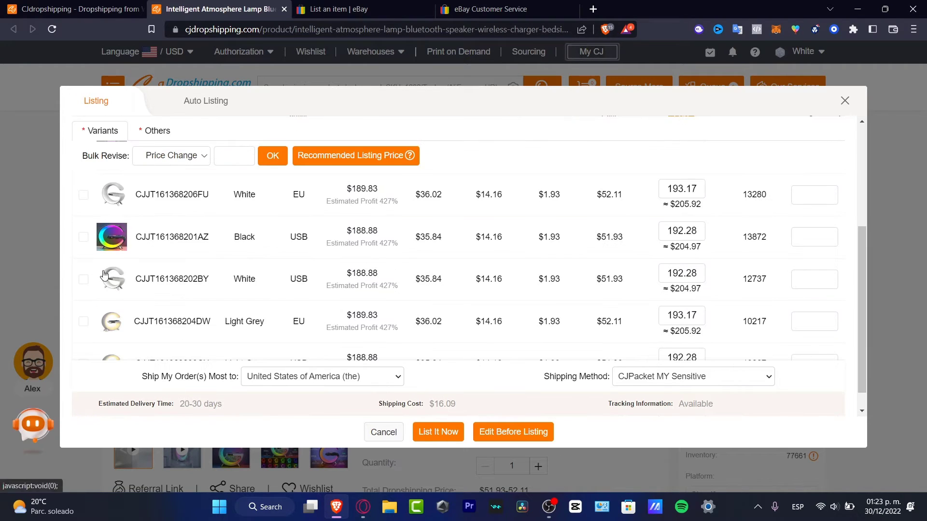
pyautogui.scroll(5, 91, 306)
pyautogui.click(84, 335)
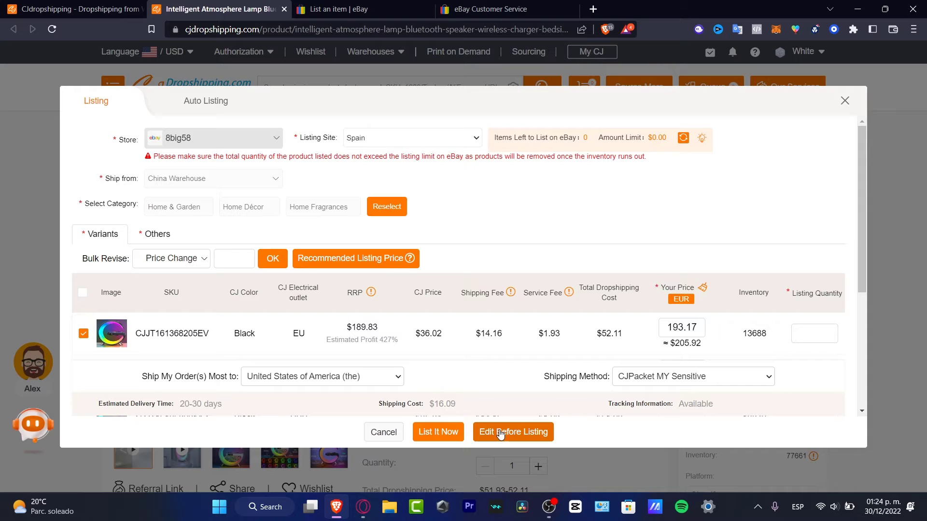
# List the Black EU lamp with quantity 12 and open the failure help article /article-details/69.
pyautogui.click(453, 436)
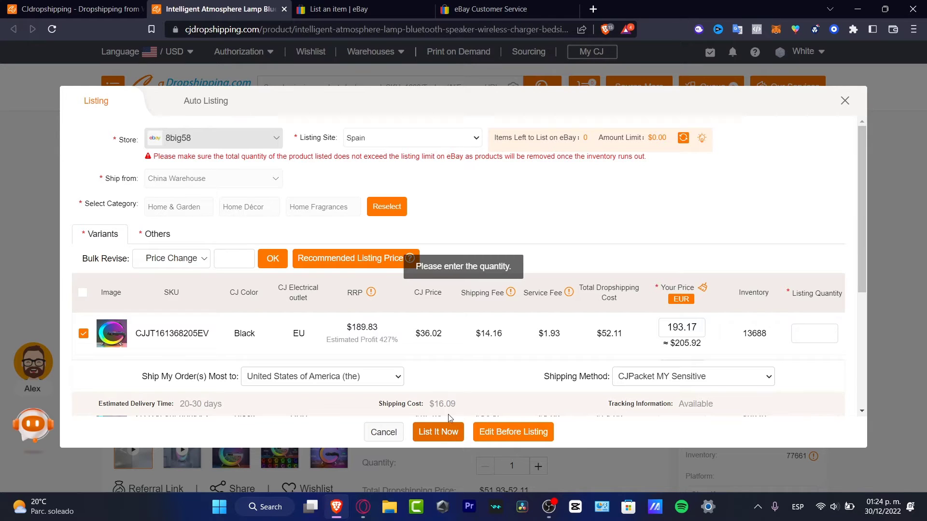
pyautogui.click(811, 332)
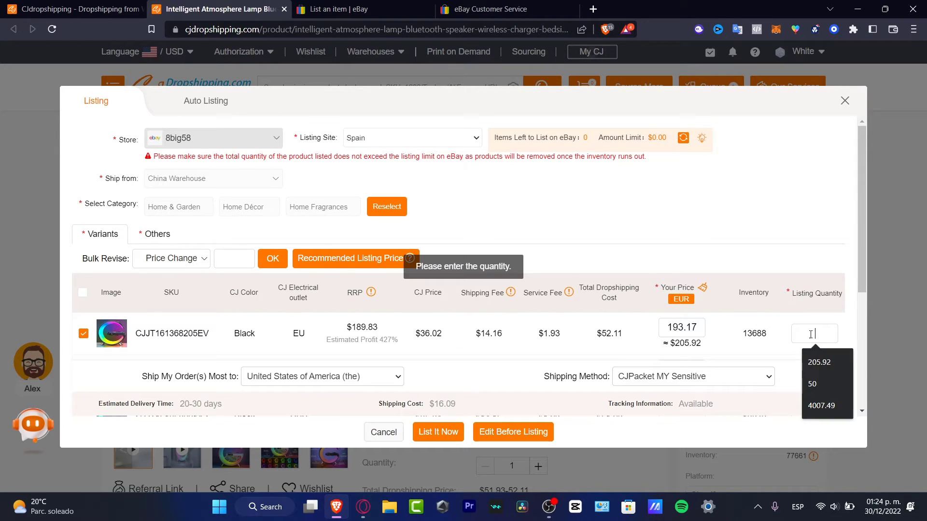
pyautogui.write('1')
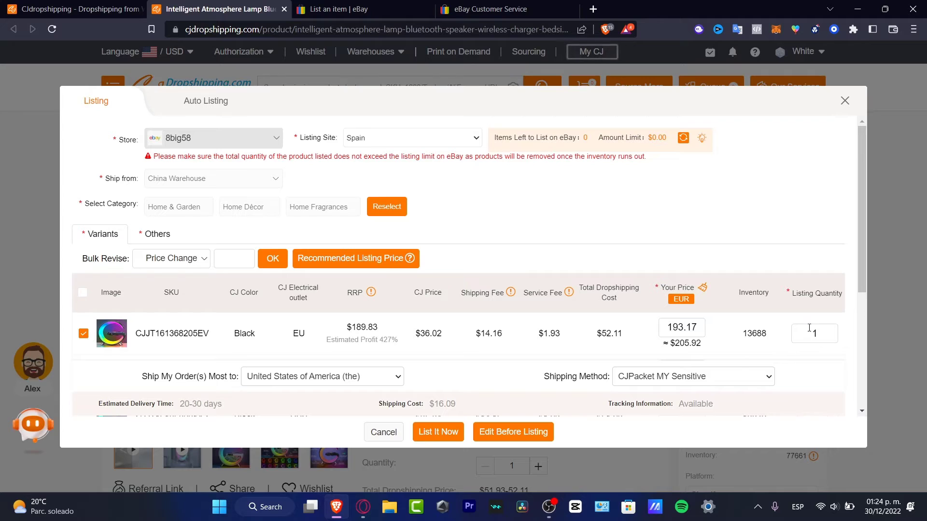
pyautogui.write('2')
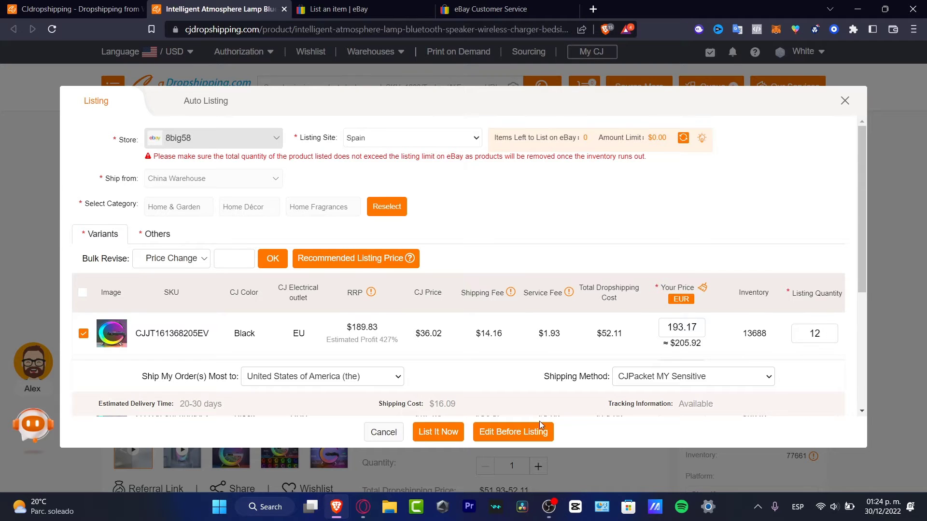
pyautogui.click(447, 433)
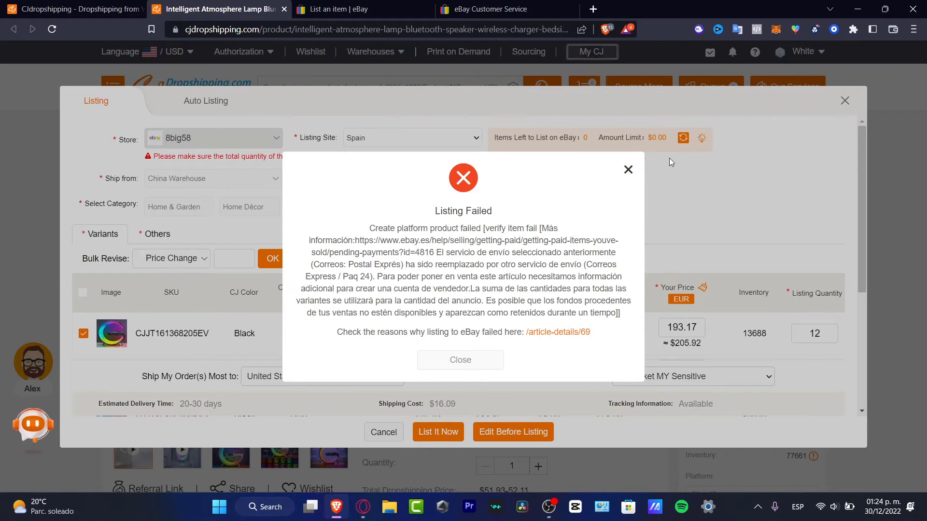
pyautogui.click(548, 332)
# Return from eBay's Start your listing page to the Selling page.
pyautogui.click(541, 6)
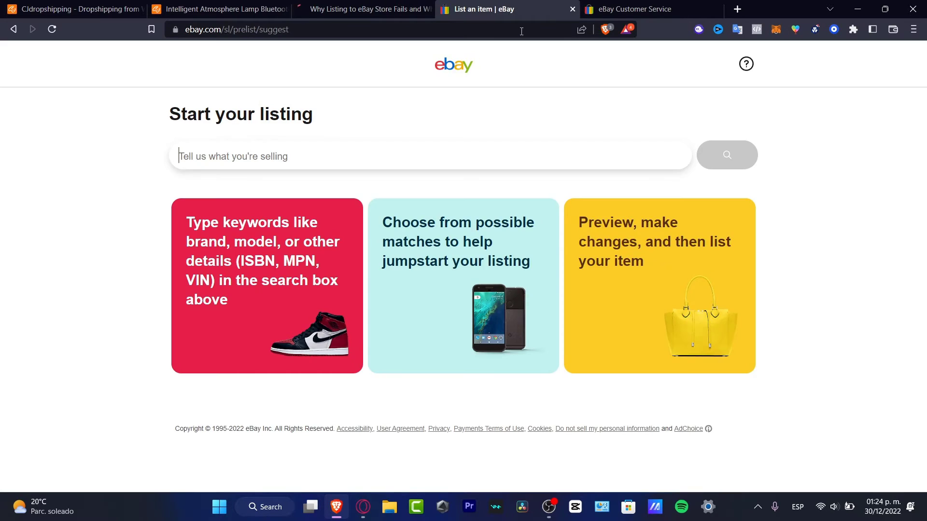
pyautogui.click(660, 6)
pyautogui.click(520, 6)
pyautogui.click(13, 29)
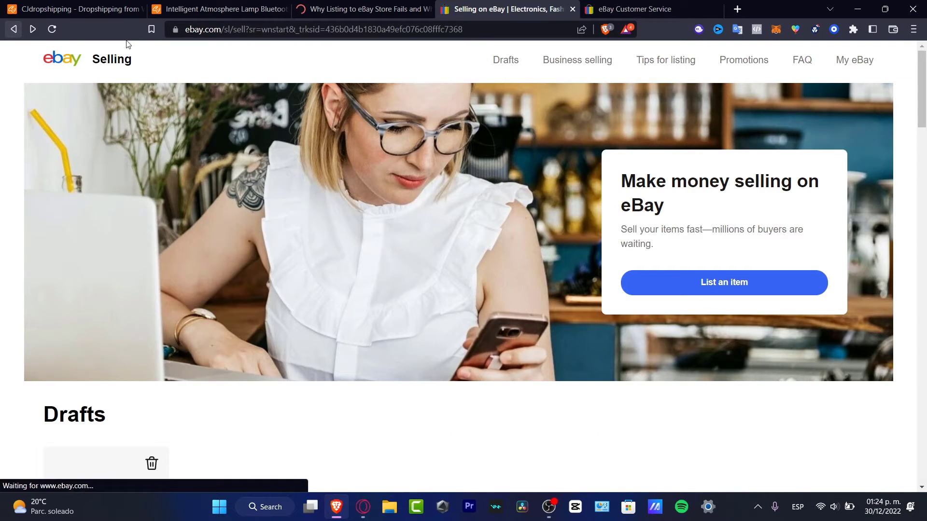
# Check the Dec 01 - Jan 01 dates of the 200 free listings promotion.
pyautogui.scroll(-15, 676, 223)
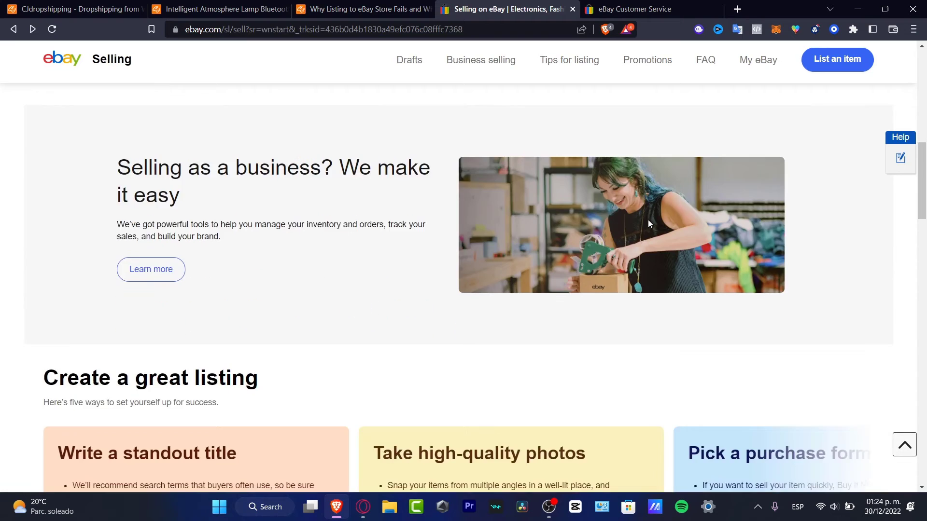
pyautogui.scroll(-5, 647, 226)
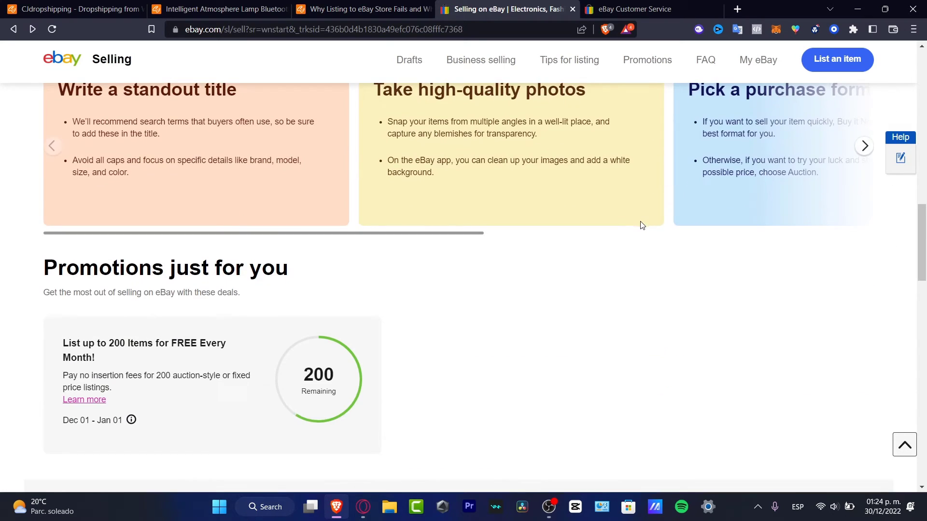
pyautogui.scroll(-3, 642, 225)
pyautogui.scroll(4, 408, 215)
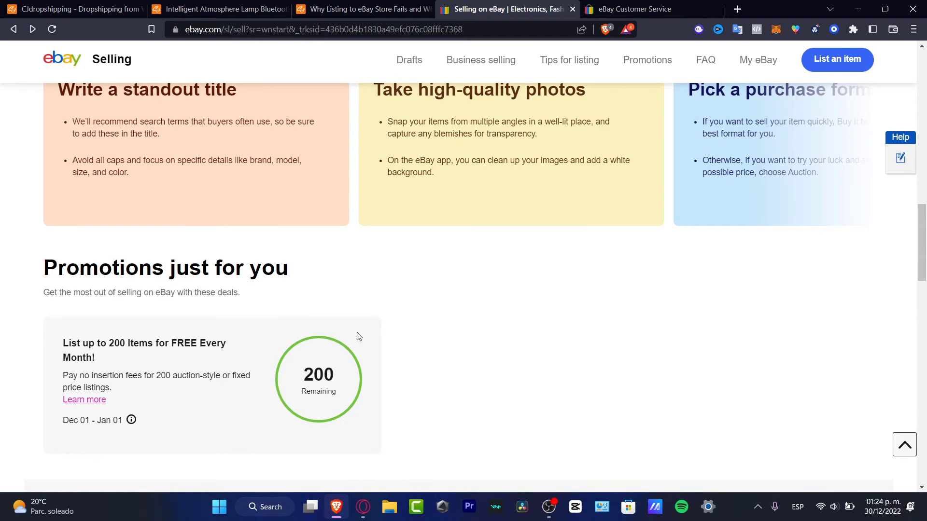
pyautogui.click(134, 422)
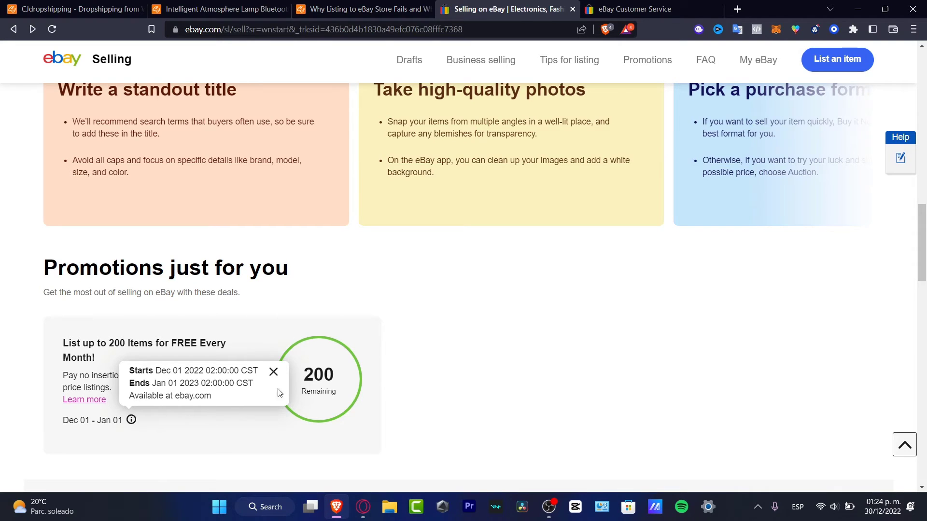
pyautogui.scroll(10, 552, 364)
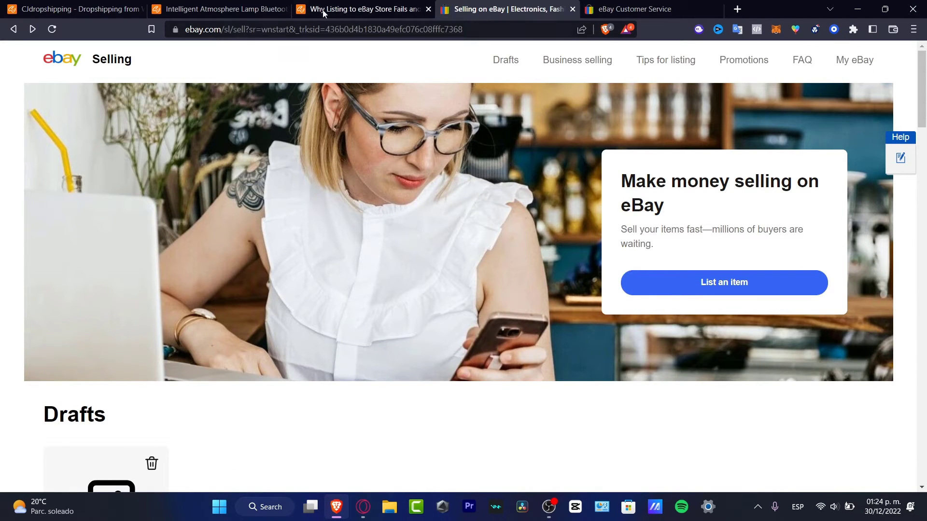
pyautogui.click(377, 5)
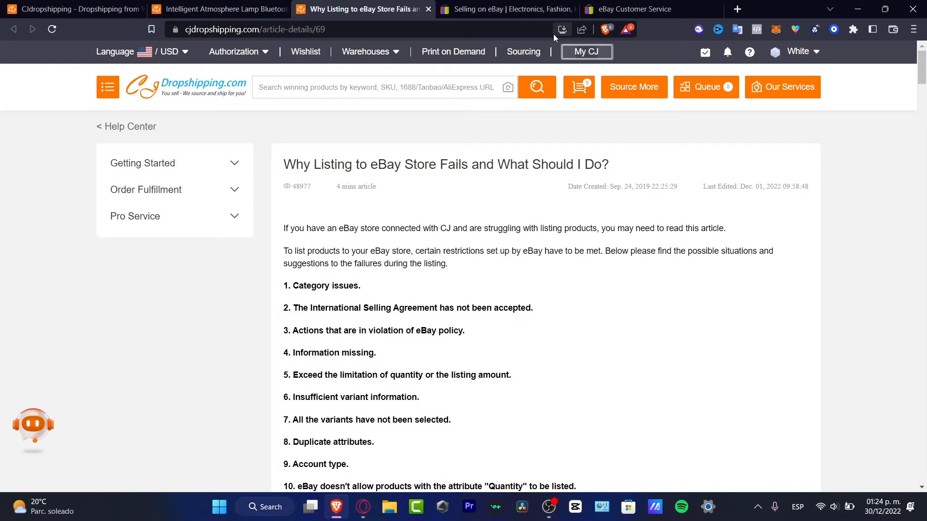
pyautogui.scroll(-4, 566, 314)
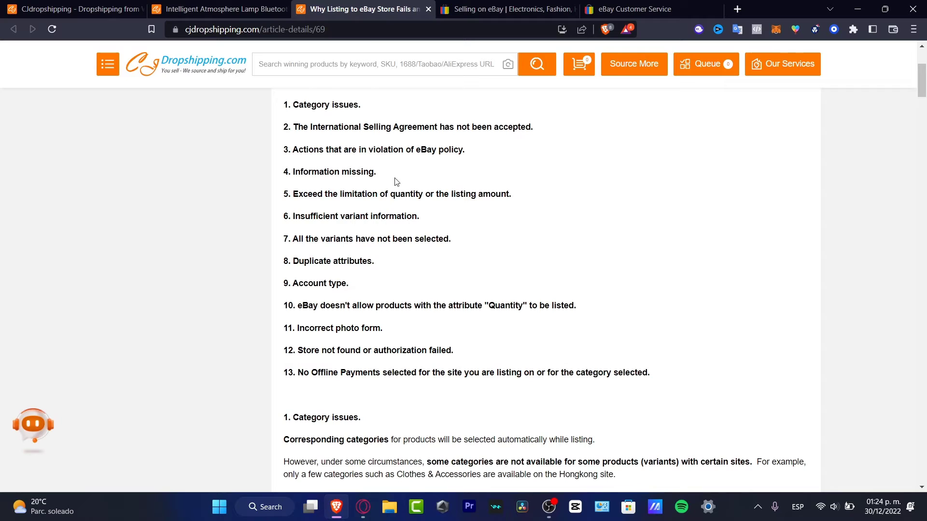
pyautogui.moveTo(308, 130); pyautogui.dragTo(538, 129)
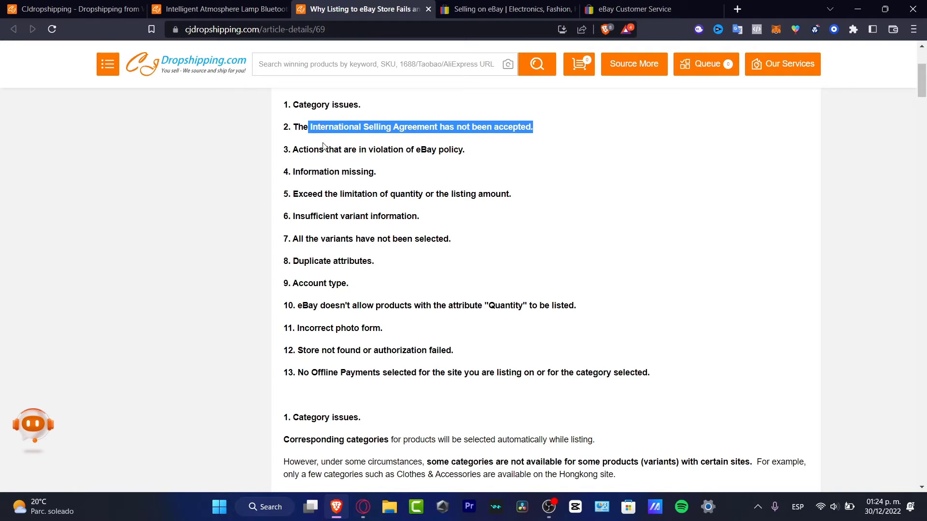
pyautogui.moveTo(324, 150); pyautogui.dragTo(455, 150)
pyautogui.moveTo(408, 170); pyautogui.dragTo(294, 172)
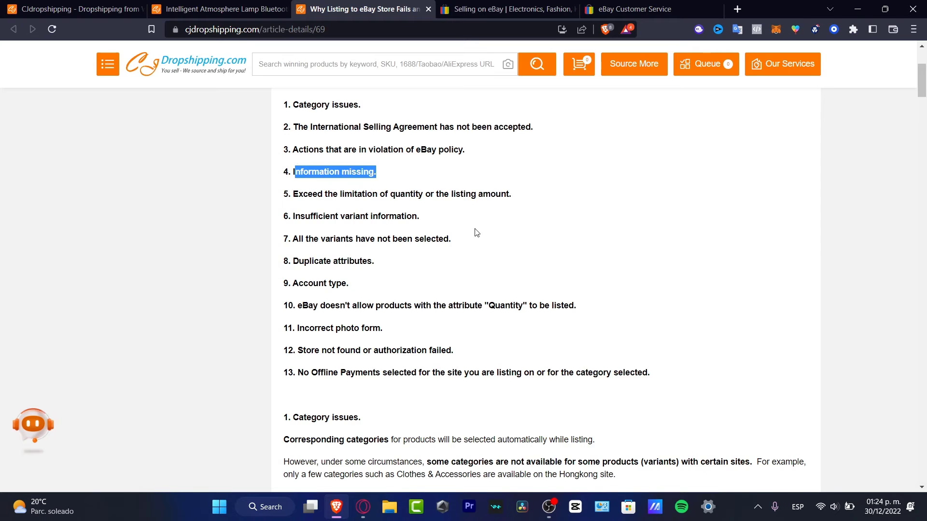
pyautogui.scroll(-7, 477, 233)
pyautogui.scroll(-7, 467, 230)
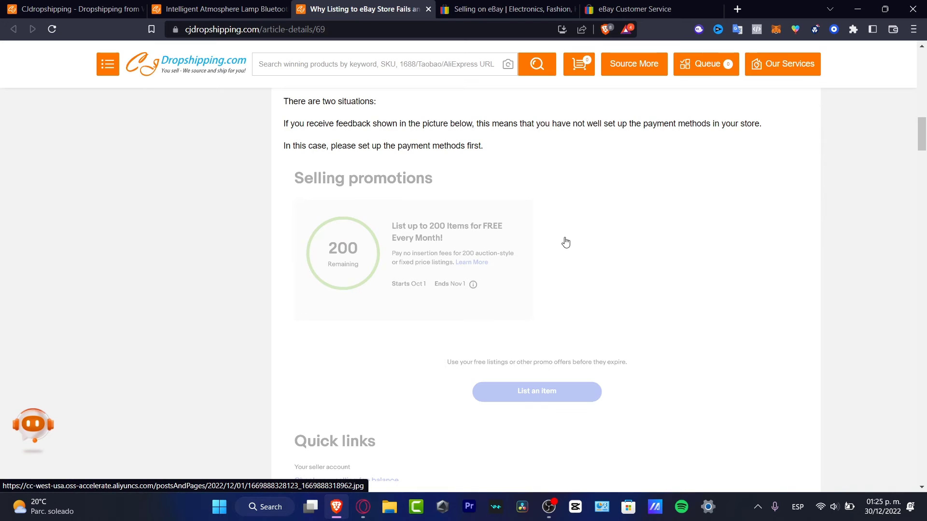
pyautogui.scroll(4, 564, 240)
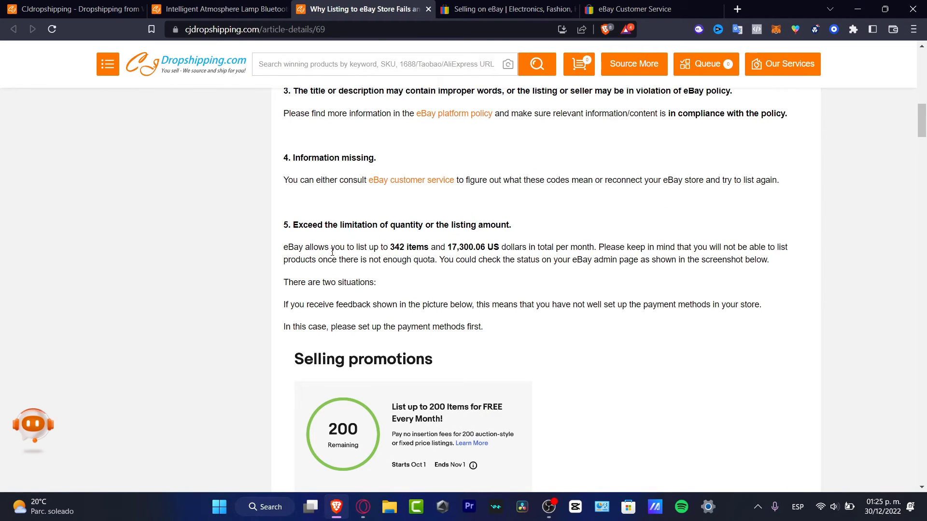
pyautogui.moveTo(332, 252); pyautogui.dragTo(527, 249)
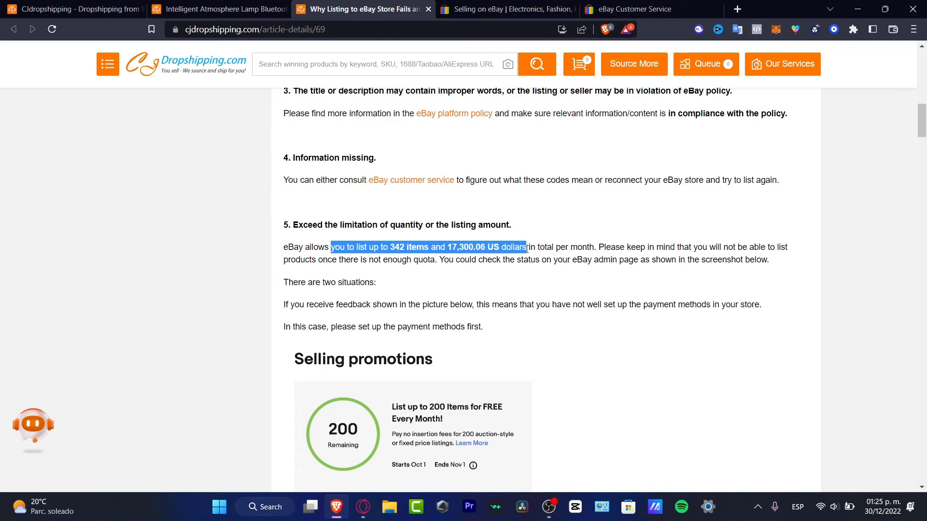
pyautogui.moveTo(614, 244); pyautogui.dragTo(436, 255)
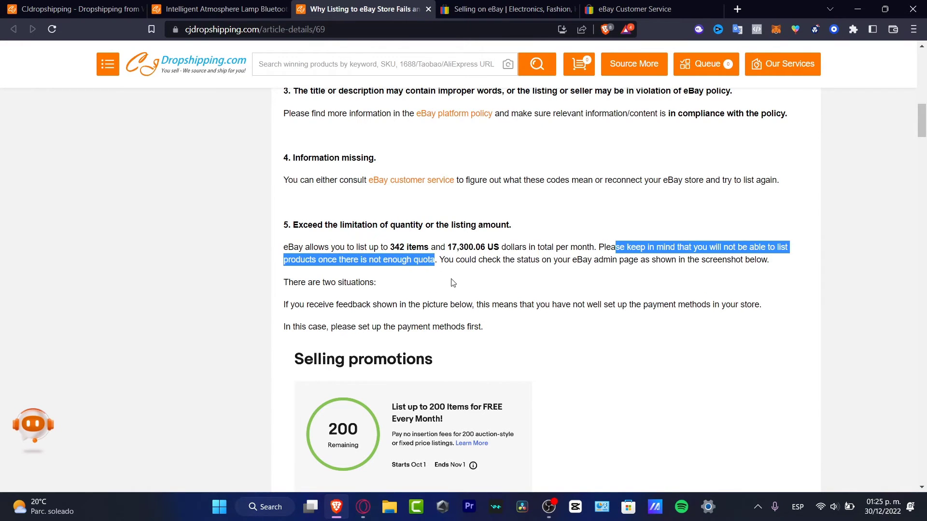
pyautogui.scroll(-3, 434, 304)
pyautogui.scroll(3, 389, 261)
pyautogui.moveTo(412, 305); pyautogui.dragTo(763, 315)
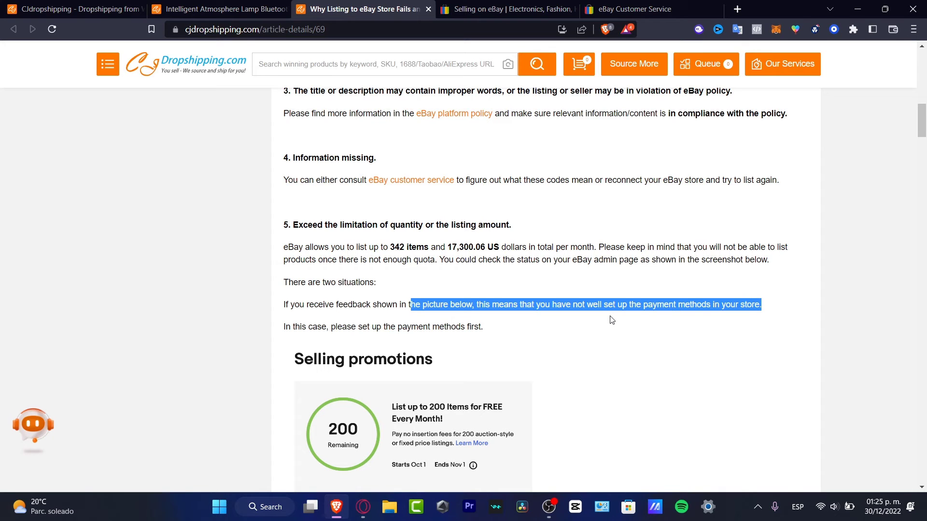
pyautogui.scroll(-3, 669, 344)
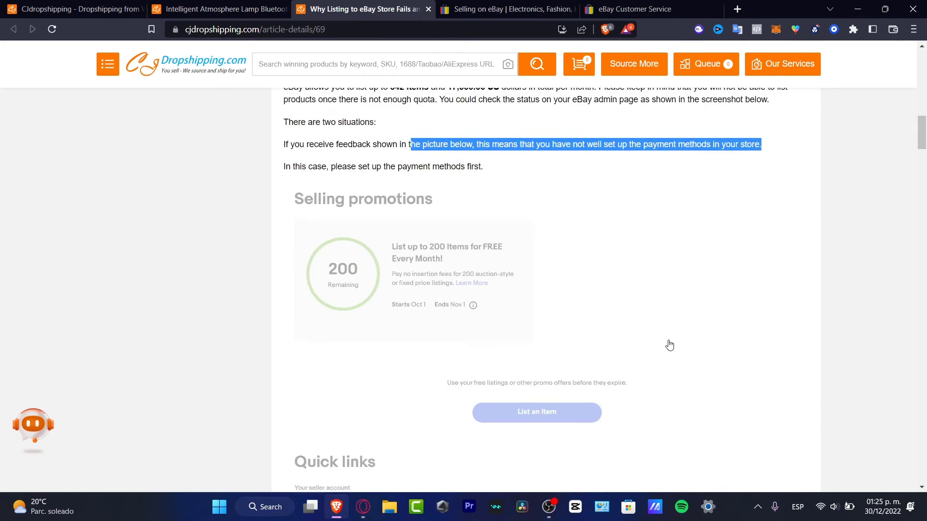
pyautogui.scroll(-3, 668, 361)
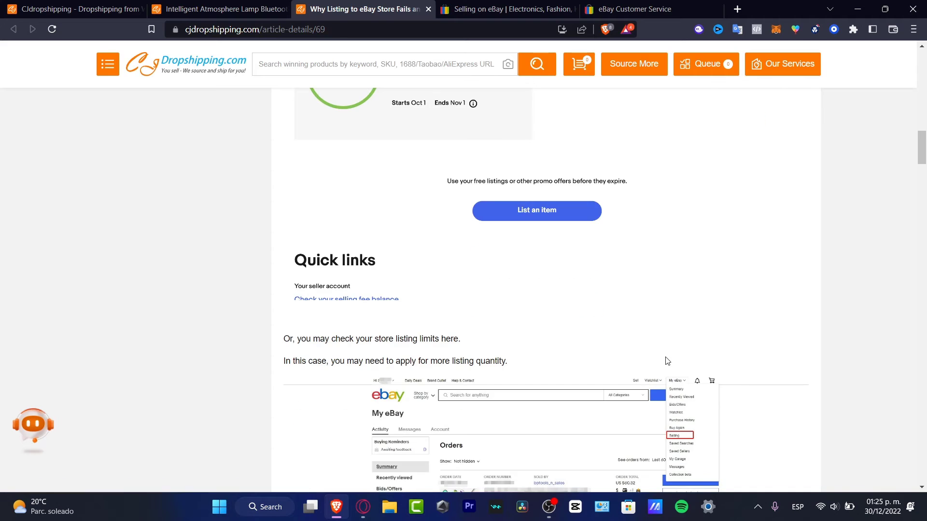
pyautogui.scroll(-3, 667, 362)
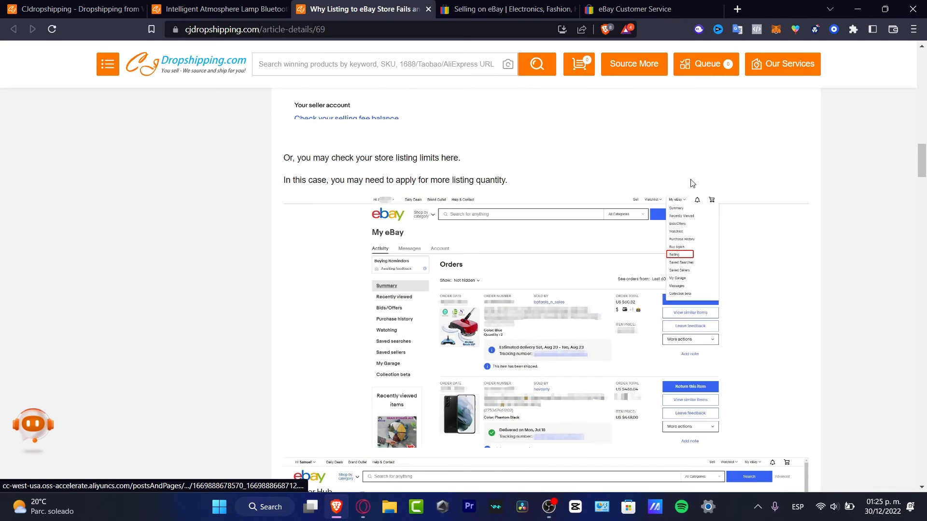
pyautogui.click(501, 5)
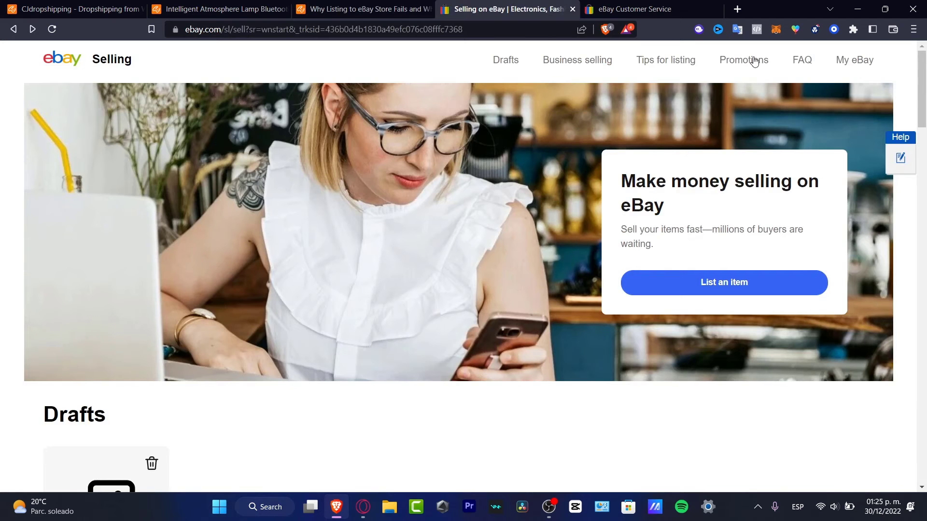
# Open the selling payments settings from My eBay Selling Overview, skipping passwordless sign-in setup.
pyautogui.click(615, 7)
pyautogui.click(502, 7)
pyautogui.click(15, 29)
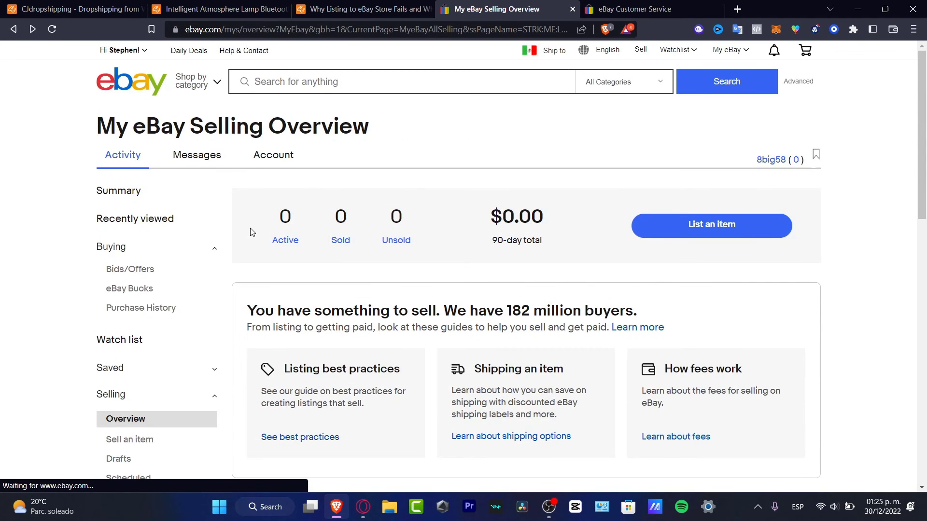
pyautogui.scroll(-3, 166, 215)
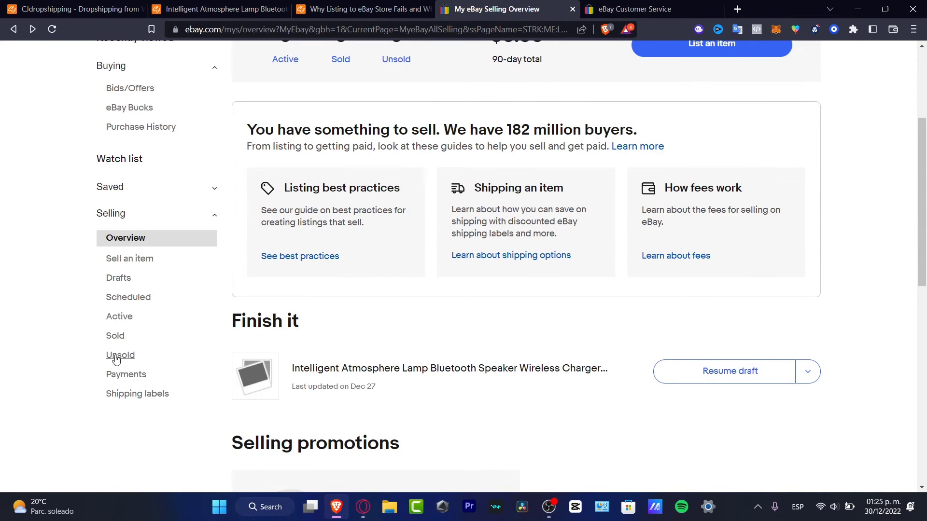
pyautogui.click(127, 376)
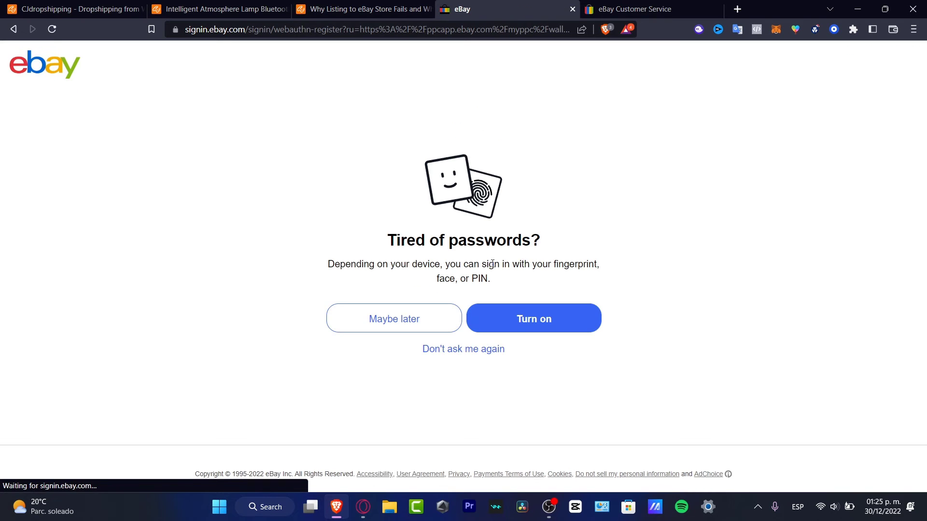
pyautogui.click(427, 328)
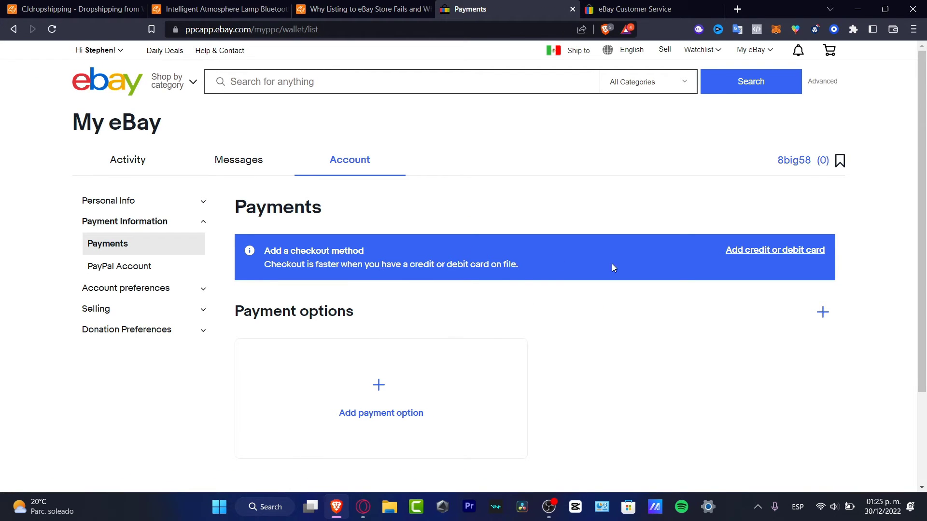
# Start adding a credit or debit card payment option, then close the card form without adding one.
pyautogui.click(399, 398)
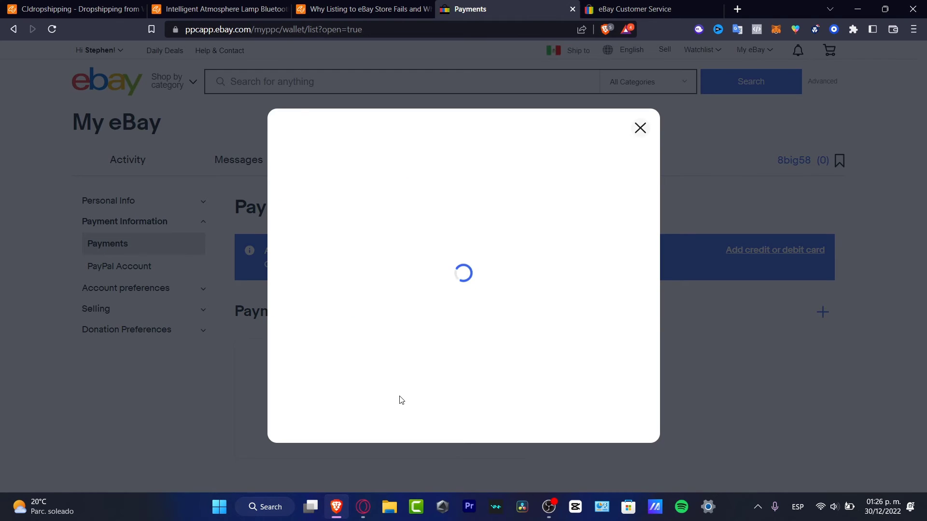
pyautogui.click(395, 177)
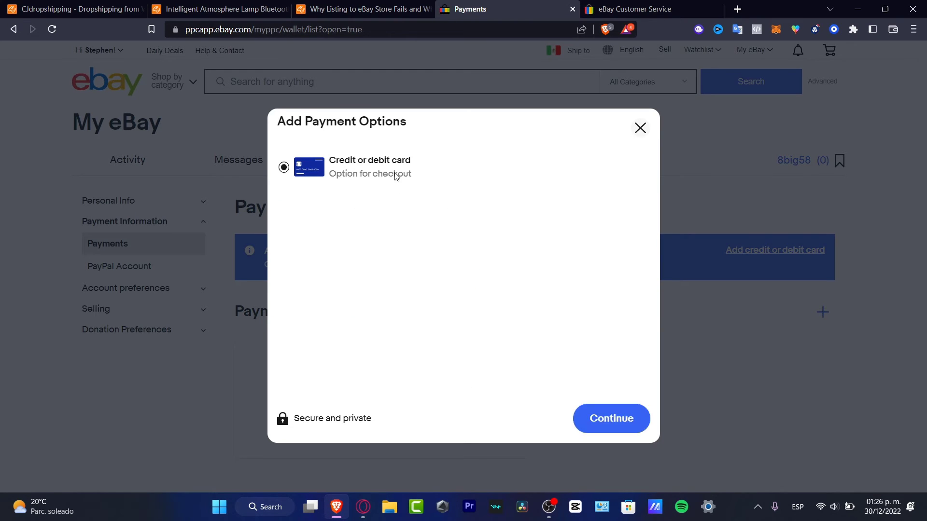
pyautogui.click(621, 425)
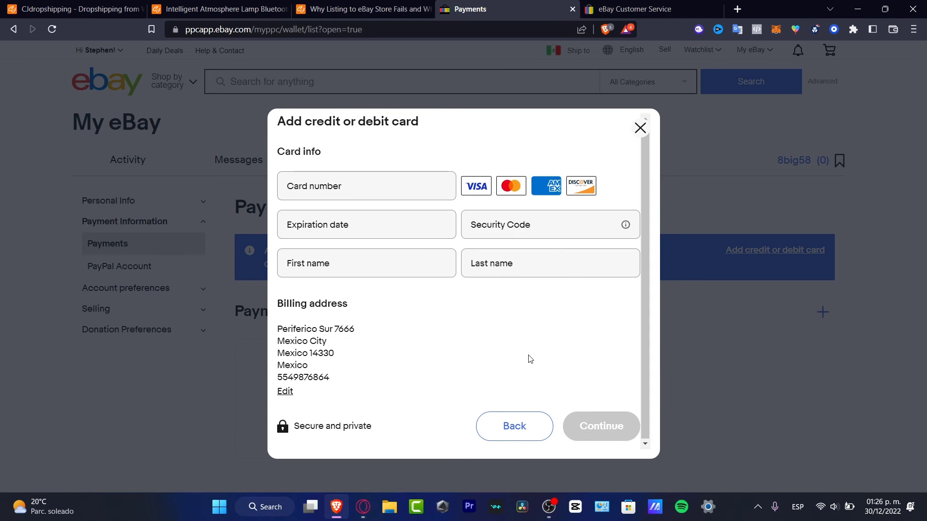
pyautogui.click(640, 128)
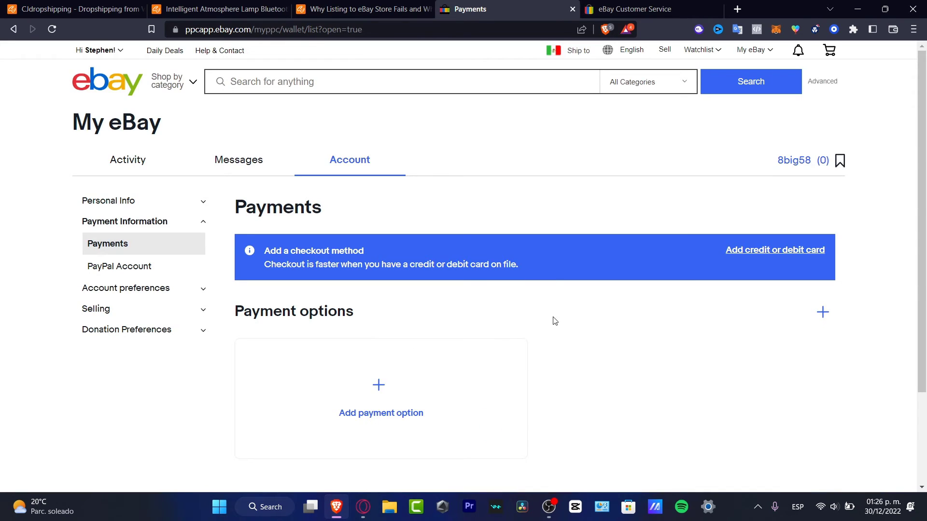
# Dismiss the lamp's Listing Failed message and eBay listing form, then move to the eBay help tab.
pyautogui.click(247, 4)
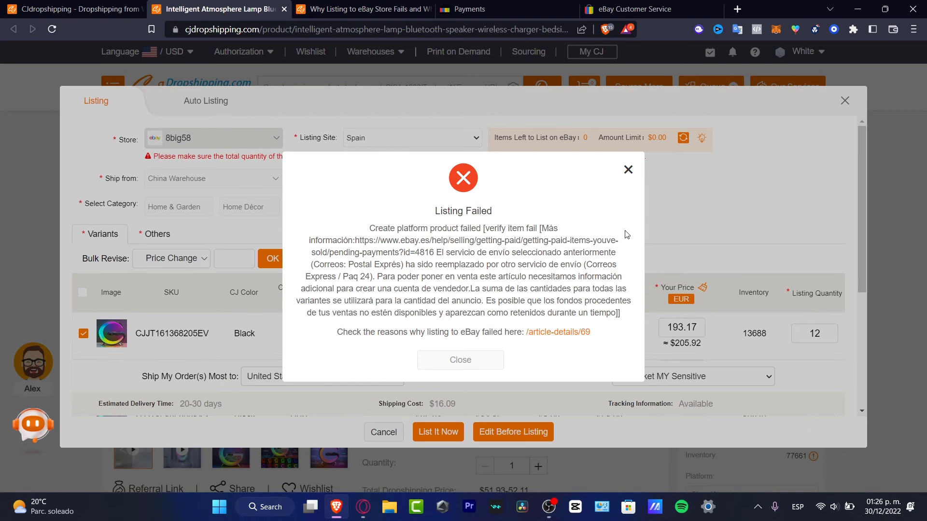
pyautogui.click(627, 170)
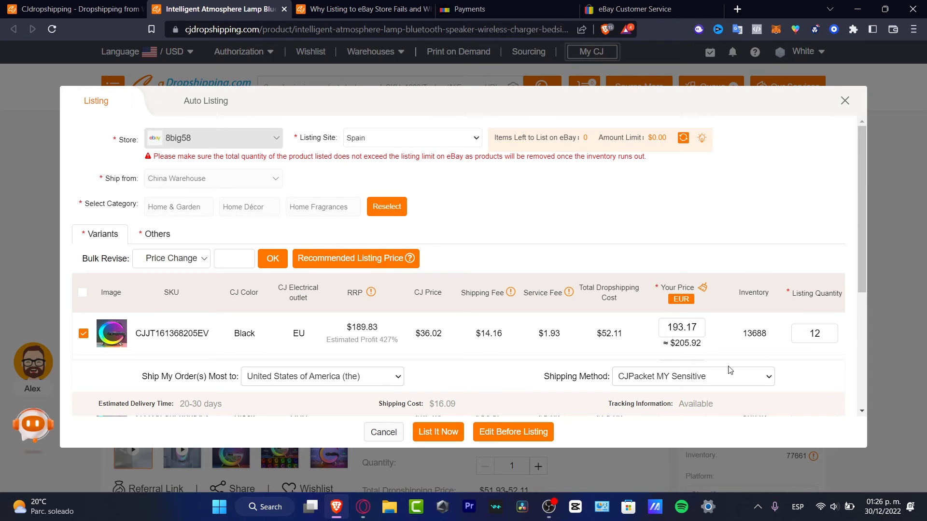
pyautogui.click(845, 102)
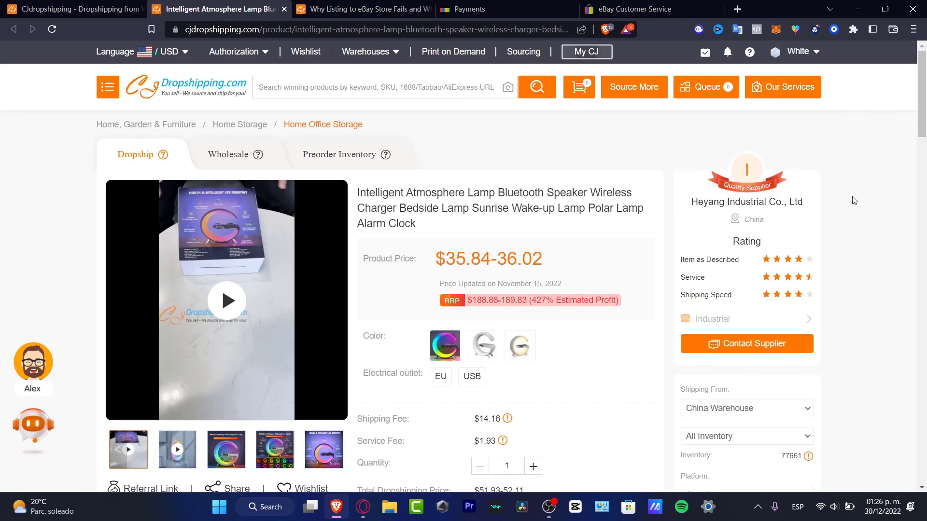
pyautogui.scroll(-3, 890, 290)
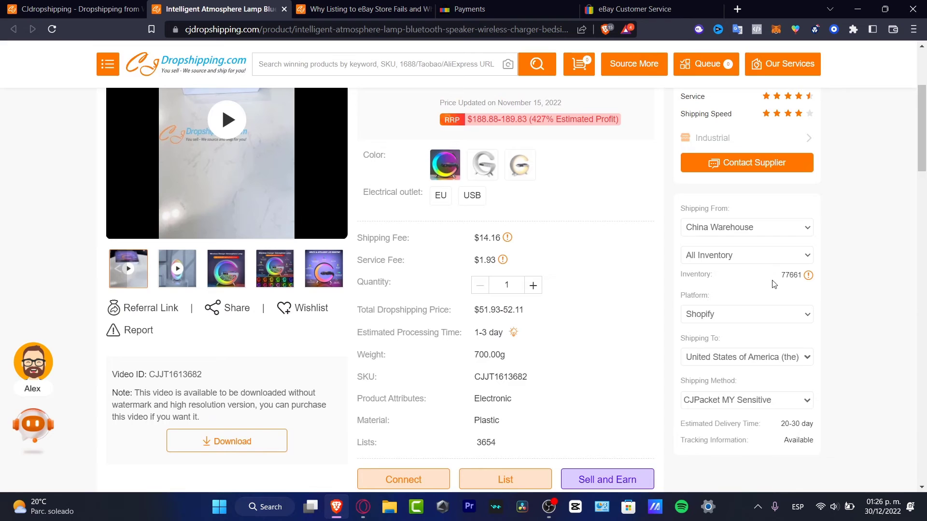
pyautogui.moveTo(260, 194)
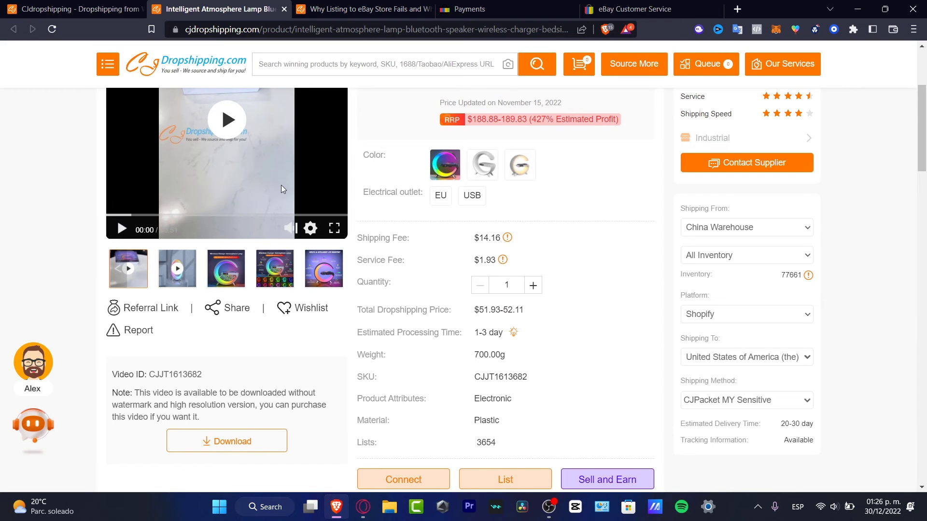
pyautogui.click(671, 7)
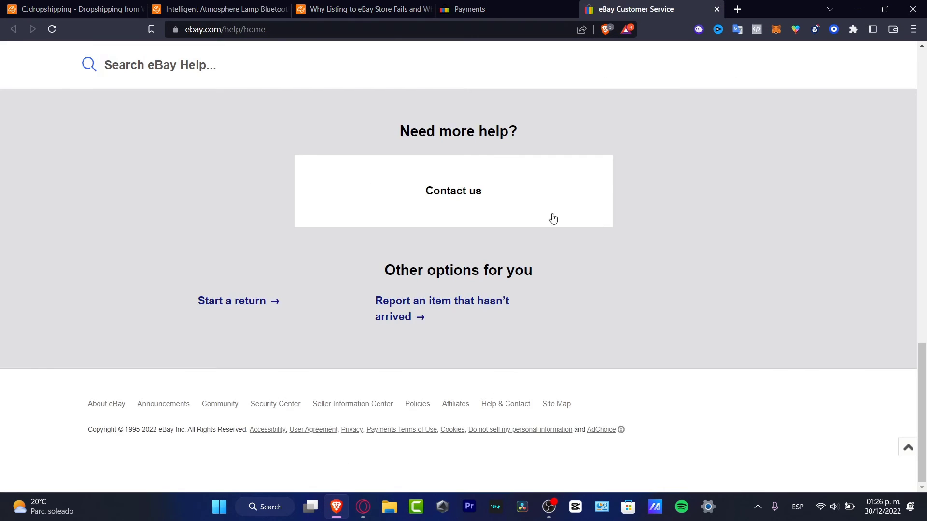
# On the lamp's Connection page, show products from the 8big58 authorized store.
pyautogui.click(230, 7)
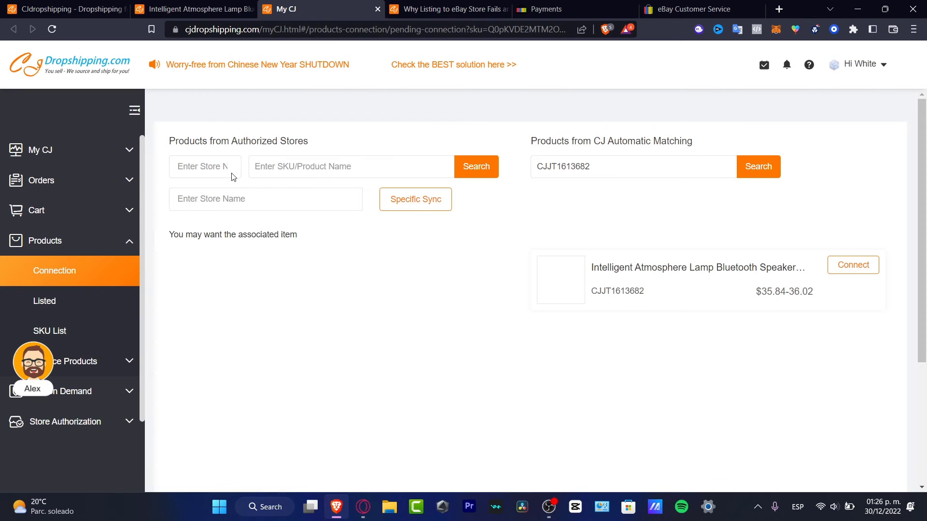
pyautogui.click(205, 170)
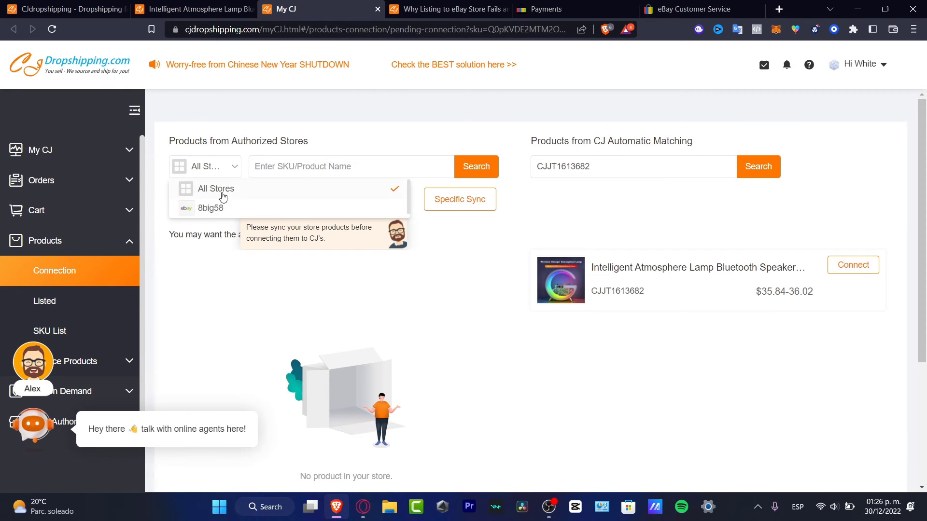
pyautogui.click(202, 208)
pyautogui.click(288, 167)
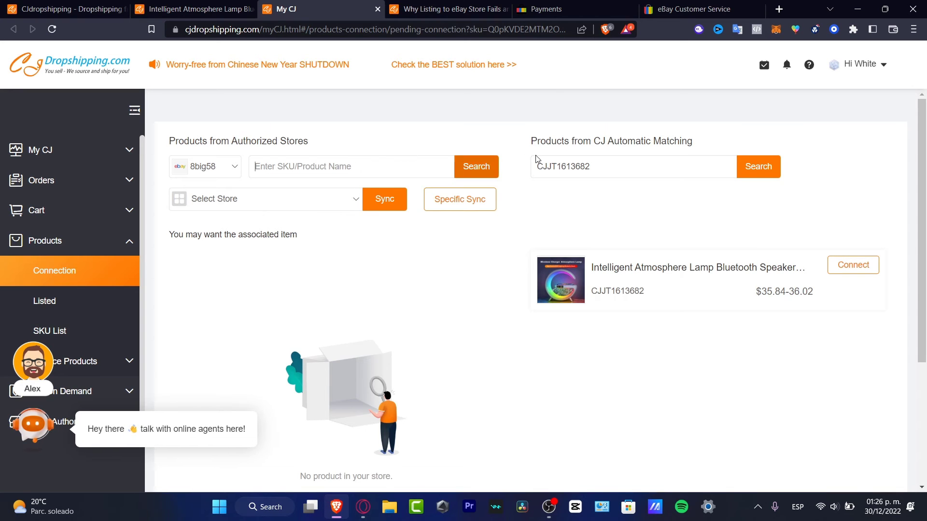
# Sync the 8big58 store's products and confirm the 'Sync may take a while' prompt.
pyautogui.click(654, 8)
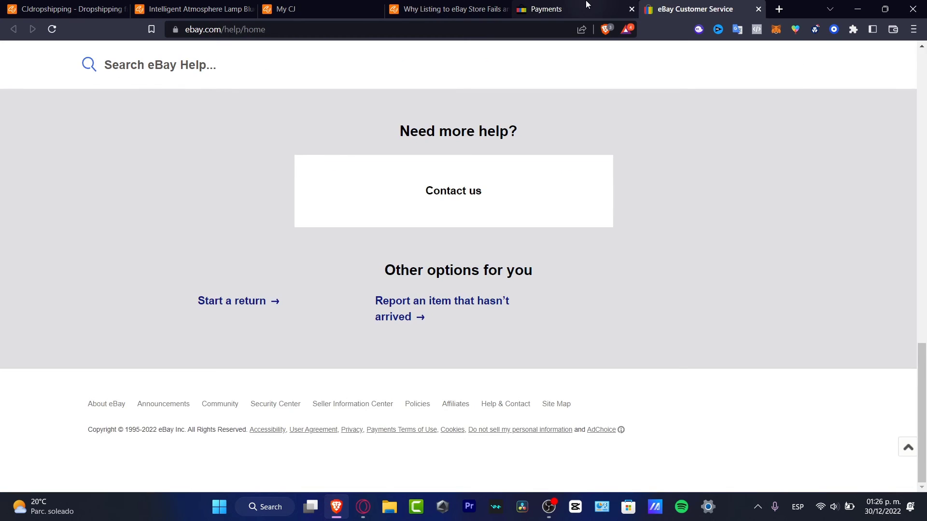
pyautogui.click(587, 6)
pyautogui.click(338, 8)
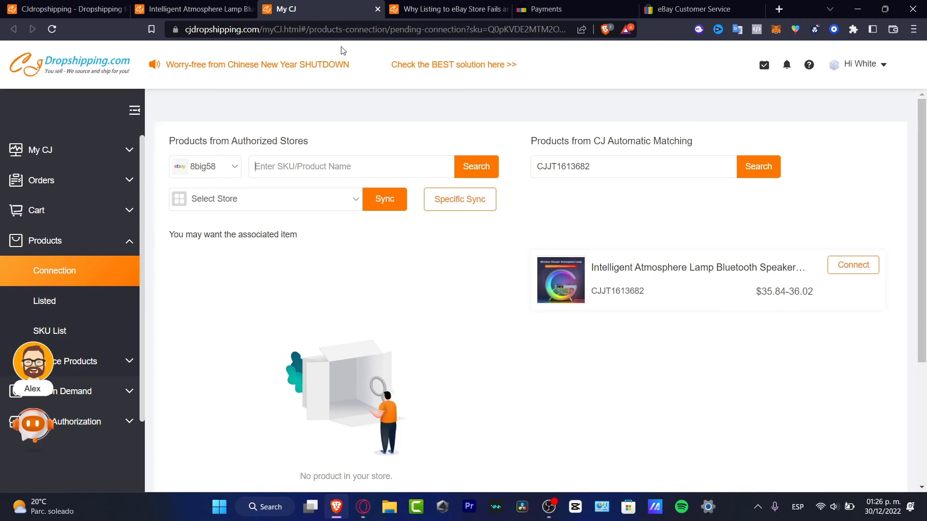
pyautogui.click(242, 211)
pyautogui.click(230, 240)
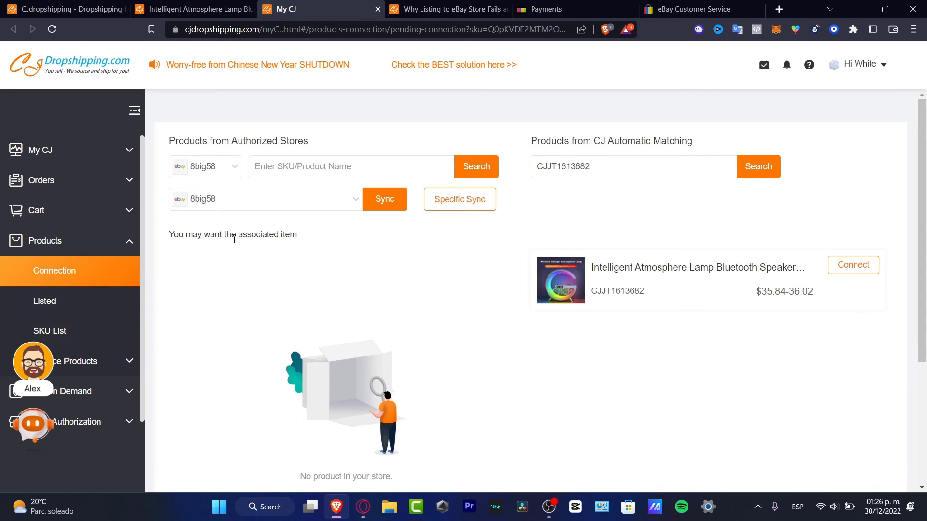
pyautogui.click(394, 198)
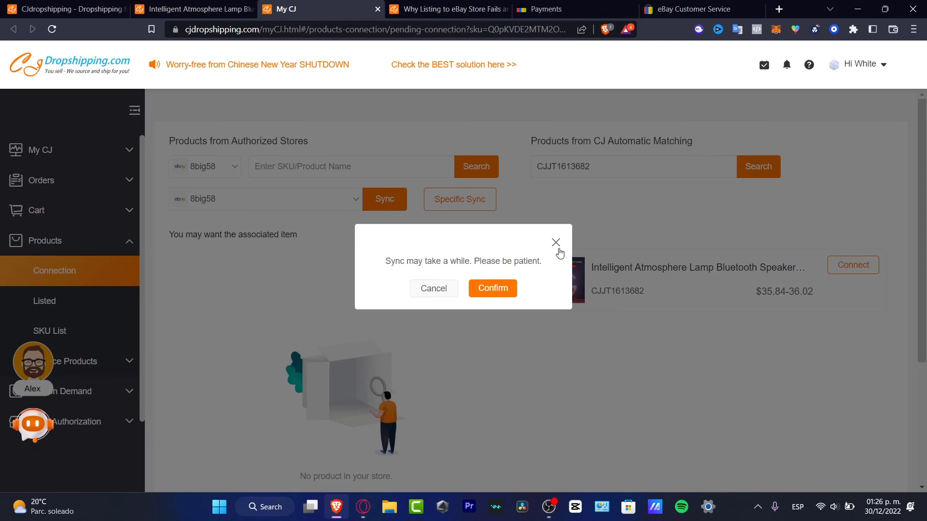
pyautogui.click(514, 287)
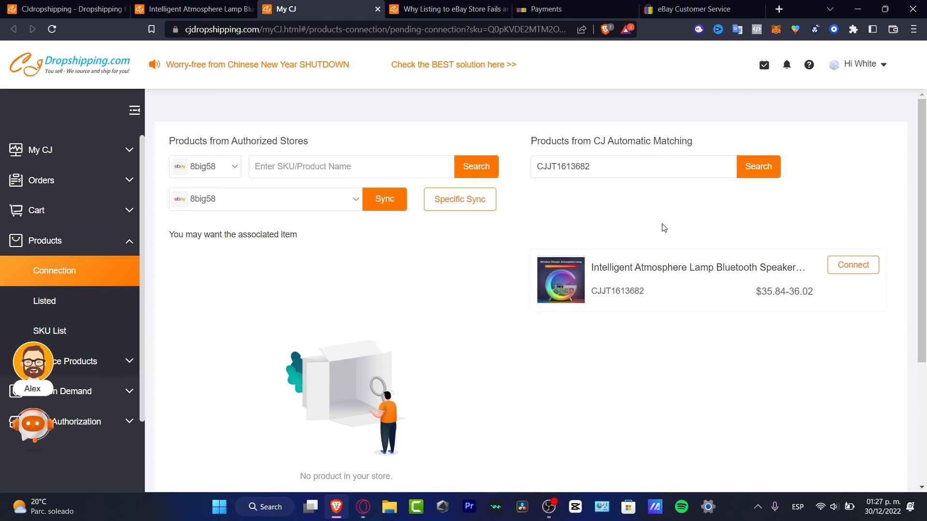
# Open the lamp's product detail page and select its title text.
pyautogui.click(706, 269)
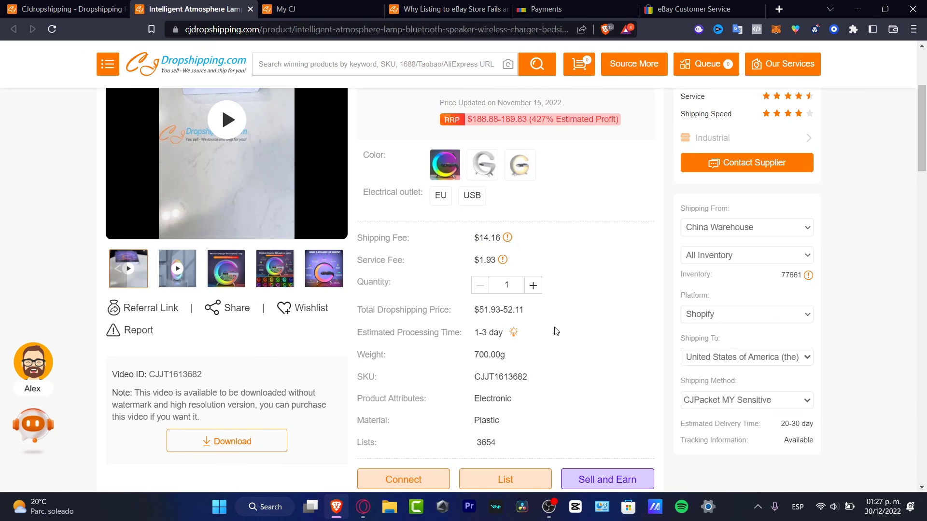
pyautogui.scroll(4, 556, 331)
pyautogui.moveTo(416, 224); pyautogui.dragTo(366, 189)
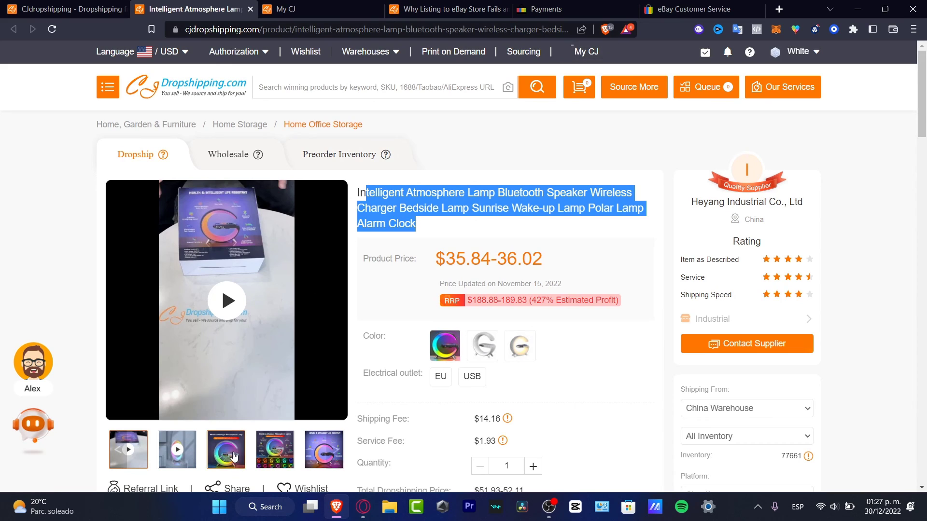
pyautogui.scroll(-3, 338, 435)
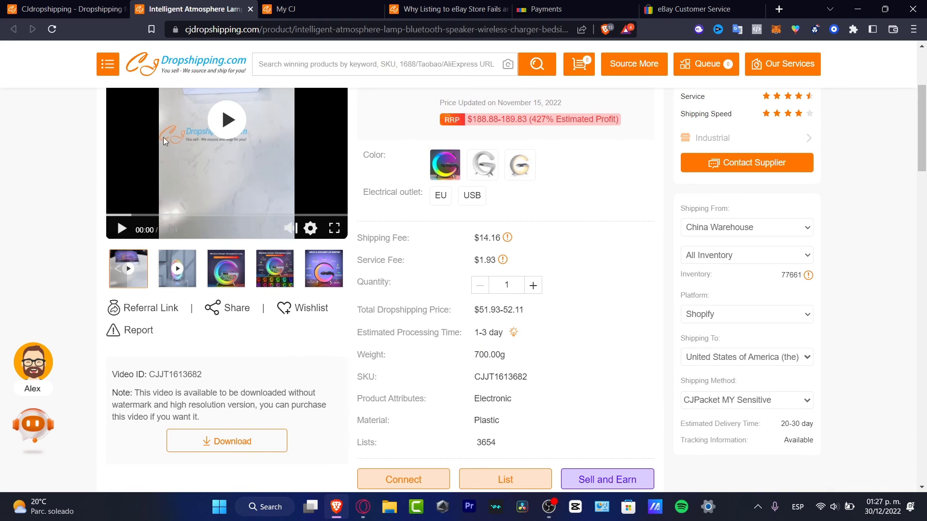
# Go back to the eBay Payments page after glancing at the CJ Connection page.
pyautogui.click(703, 5)
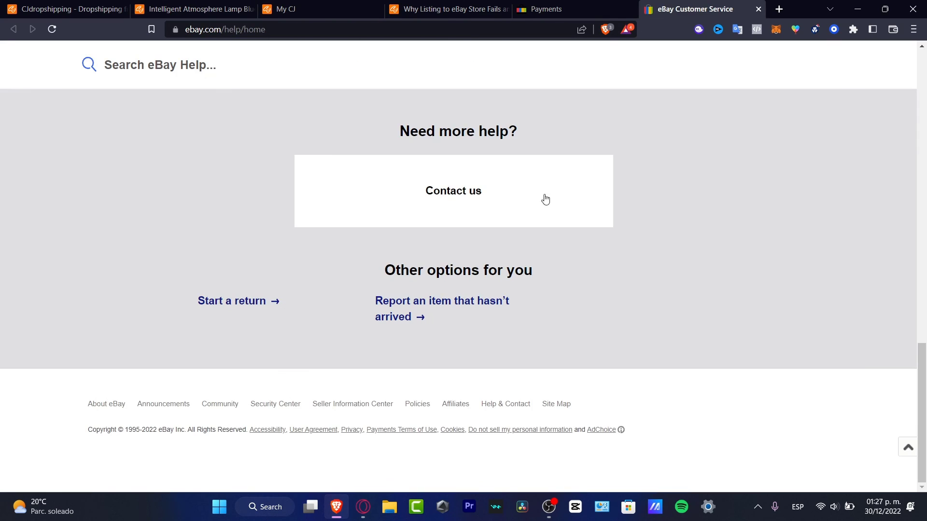
pyautogui.hotkey('ctrl', 'shift', 'Tab')
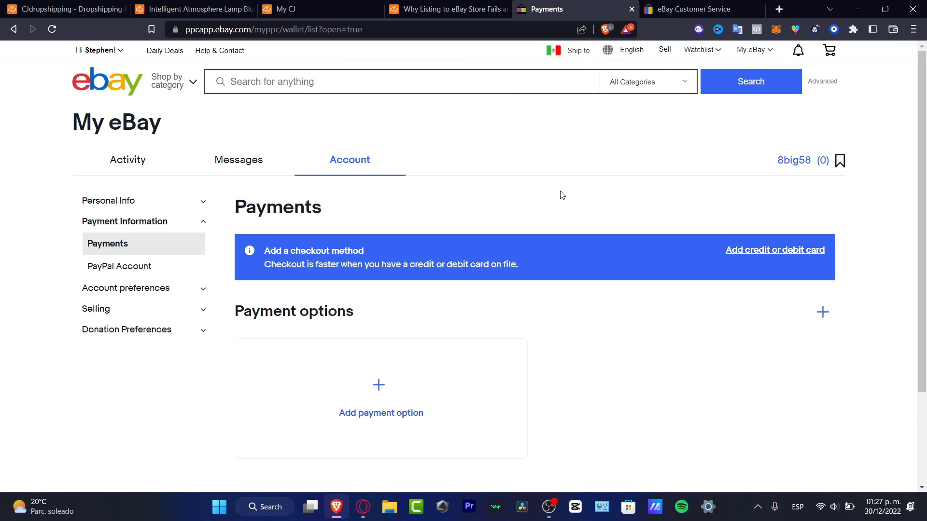
pyautogui.click(344, 11)
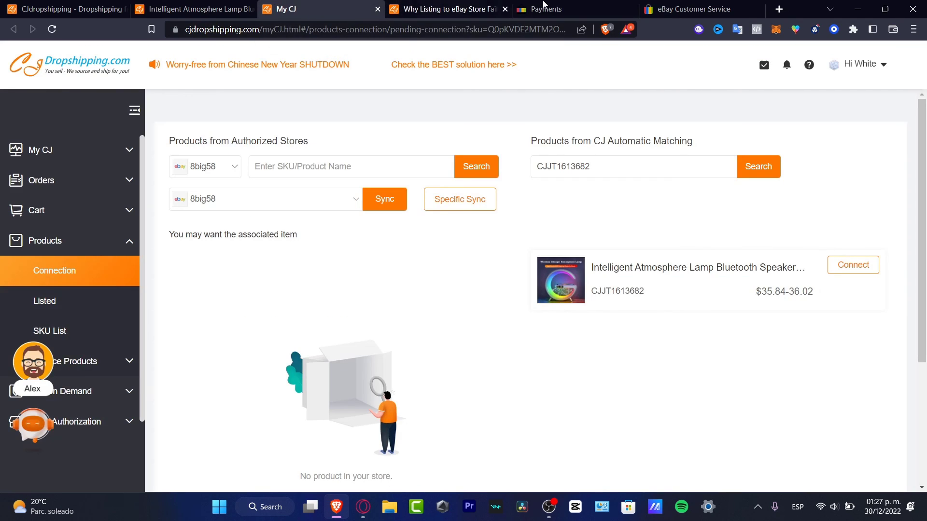
pyautogui.click(607, 7)
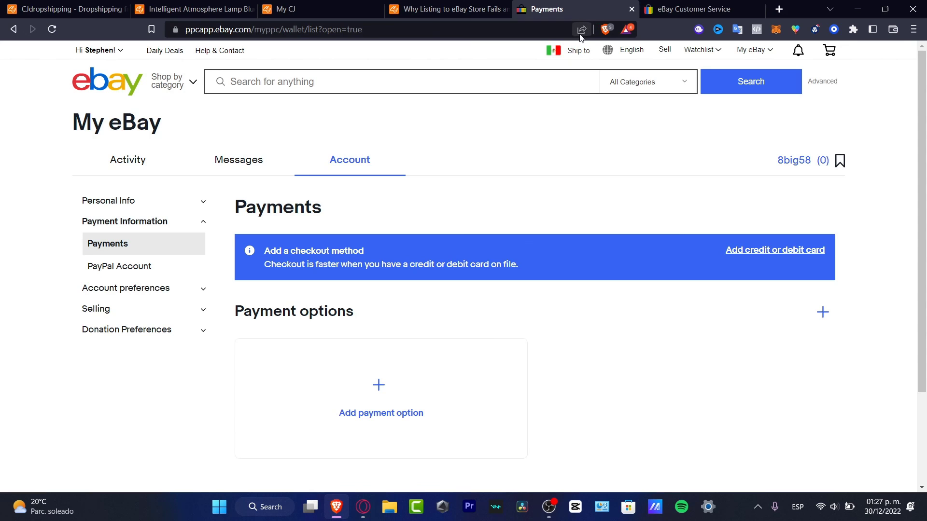
# Look through the eBay help, Payments and failed-listing article tabs, ending on CJ's Connection page.
pyautogui.click(314, 5)
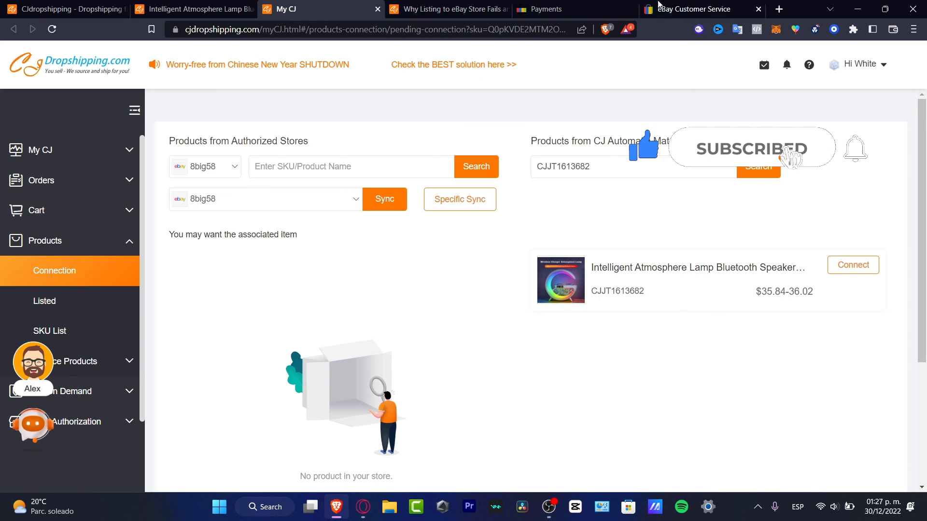
pyautogui.click(676, 8)
pyautogui.click(615, 6)
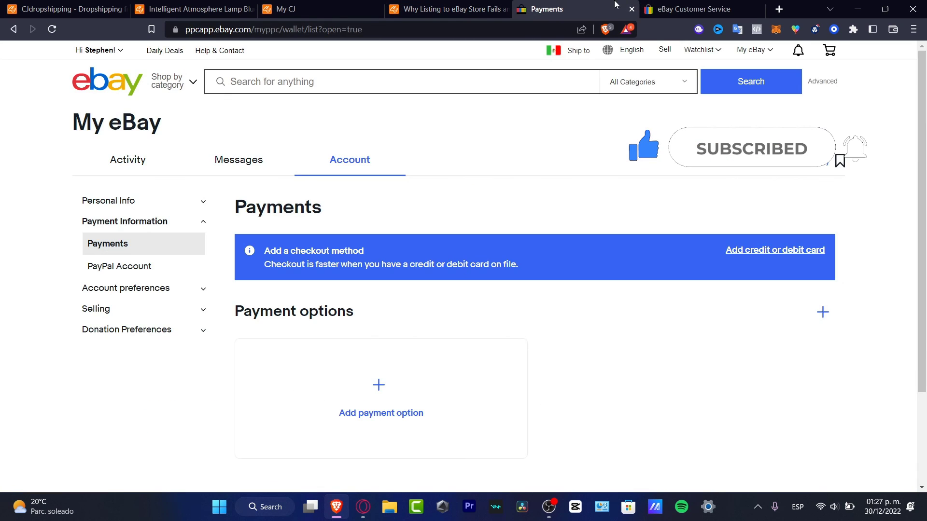
pyautogui.click(449, 8)
pyautogui.click(347, 4)
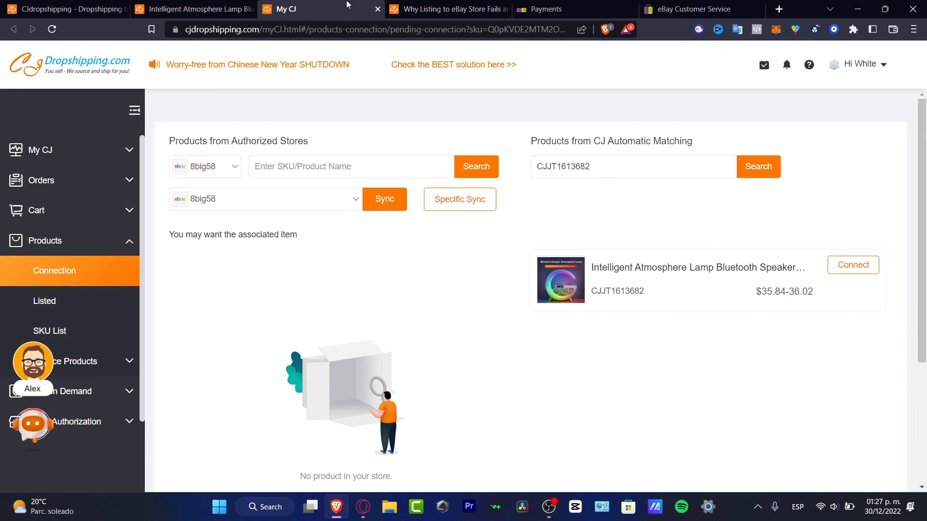